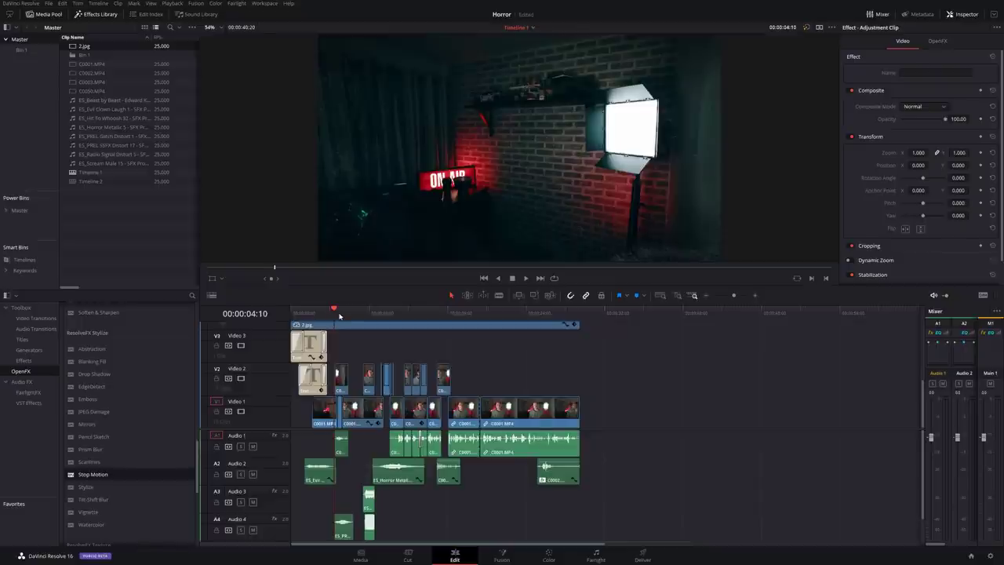
Play back the finished horror edit on Timeline 1 before moving to Timeline 2
{"action": "key", "text": "space"}
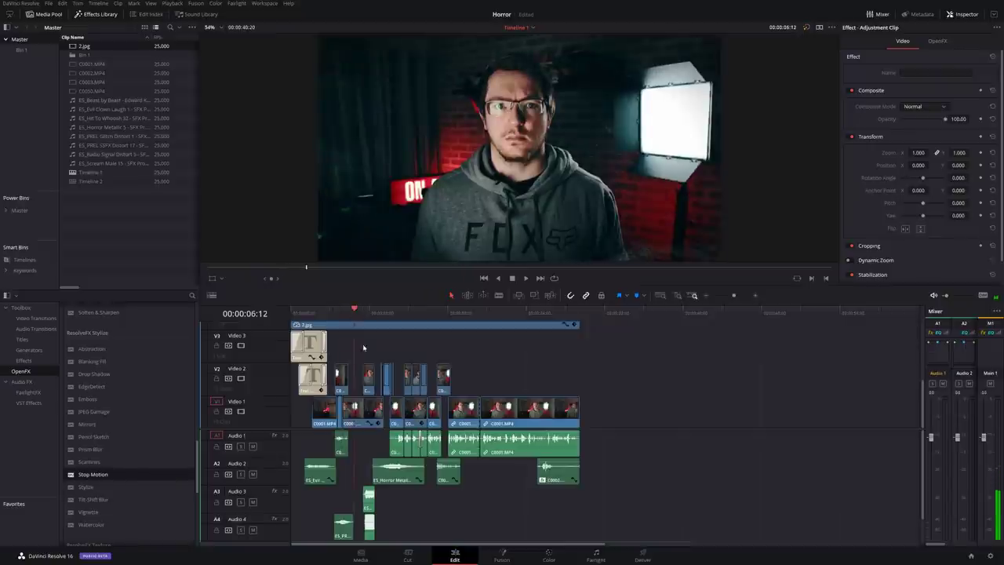
{"action": "scroll", "coordinate": [345, 396], "scroll_direction": "up", "scroll_amount": 1}
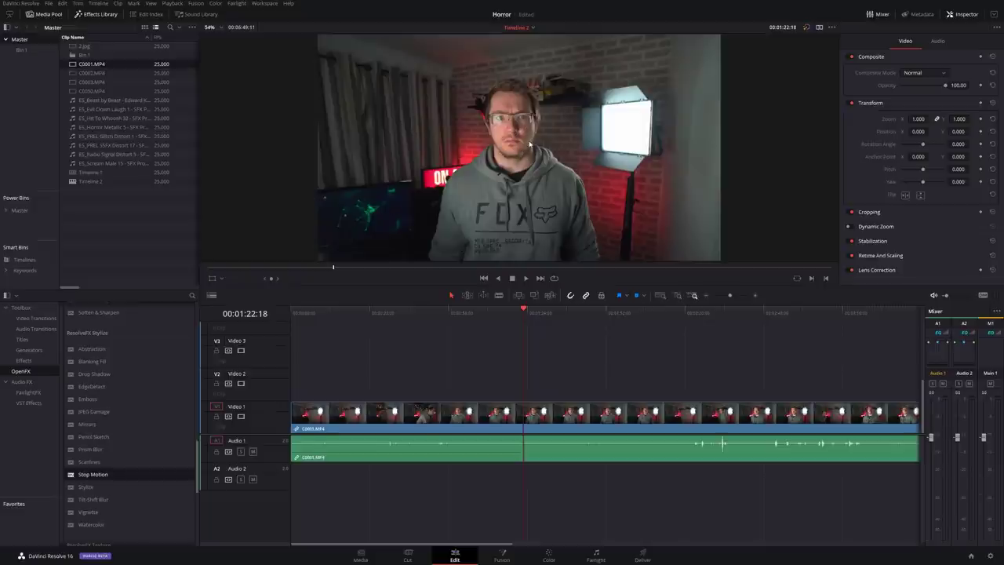
Select the C0001.MP4 clip and bring it into the Color page with Shift+6
{"action": "left_click", "coordinate": [506, 431]}
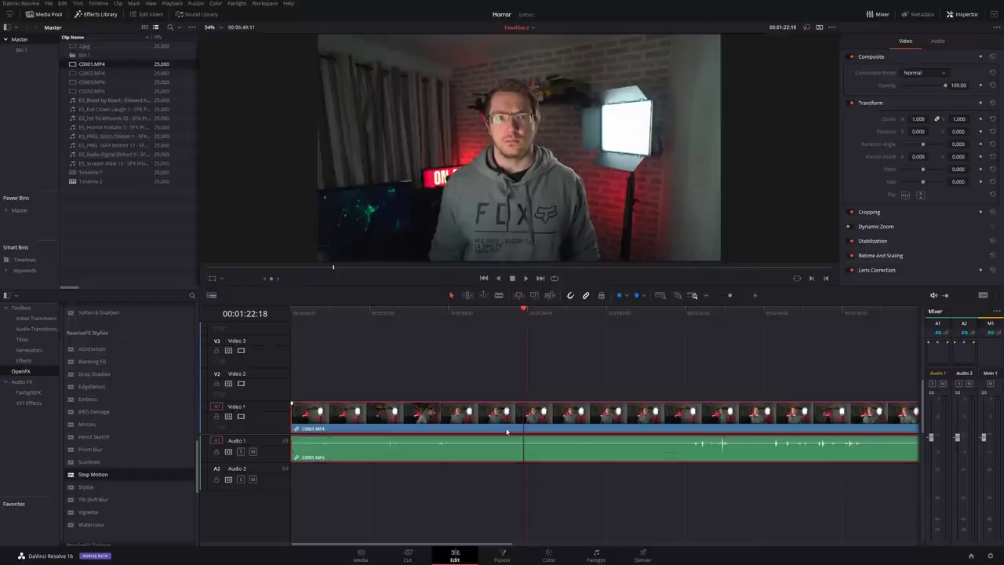
{"action": "key", "text": "shift+6"}
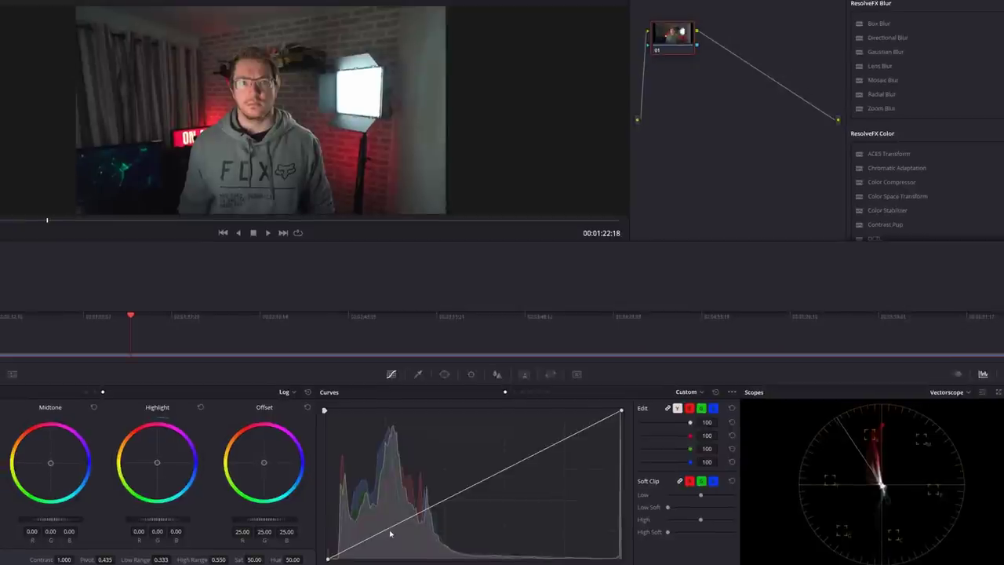
Try brightening curve points, then reset the custom curve to a straight line
{"action": "left_click_drag", "start_coordinate": [373, 465], "coordinate": [353, 439]}
{"action": "mouse_move", "coordinate": [378, 511]}
{"action": "left_mouse_down"}
{"action": "mouse_move", "coordinate": [411, 513]}
{"action": "mouse_move", "coordinate": [376, 500]}
{"action": "mouse_move", "coordinate": [399, 554]}
{"action": "mouse_move", "coordinate": [387, 522]}
{"action": "left_mouse_up"}
{"action": "left_click_drag", "start_coordinate": [598, 430], "coordinate": [554, 444]}
{"action": "key", "text": "shift+Home"}
Add a mid point and pull the shadow point down into an S-curve
{"action": "left_click", "coordinate": [473, 486]}
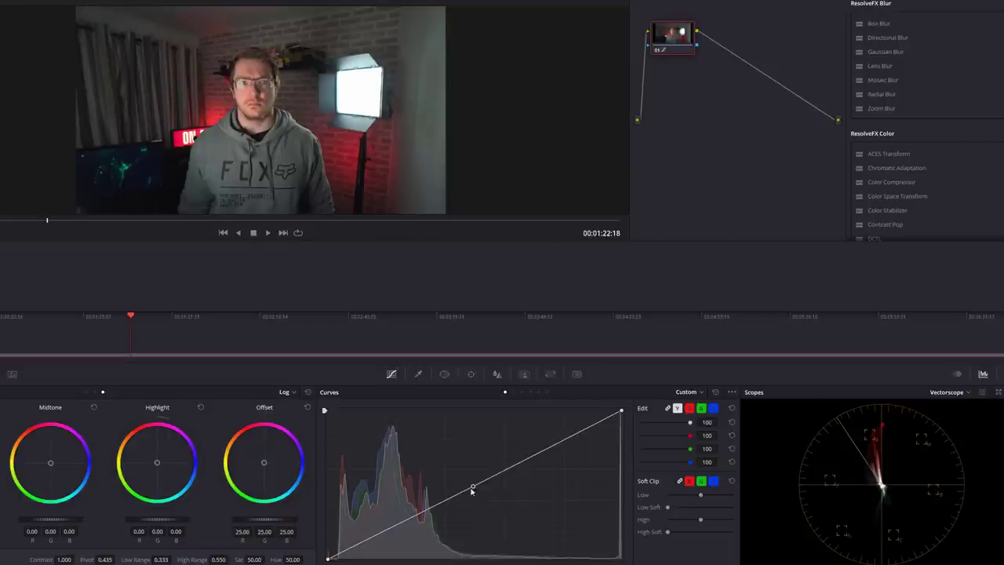
{"action": "left_click_drag", "start_coordinate": [392, 528], "coordinate": [388, 544]}
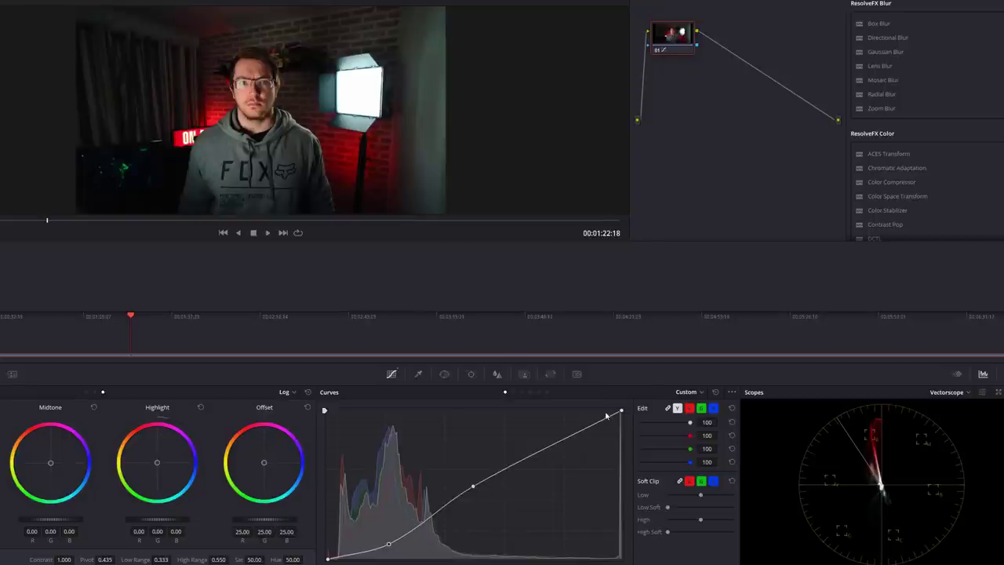
{"action": "left_click_drag", "start_coordinate": [390, 547], "coordinate": [392, 548]}
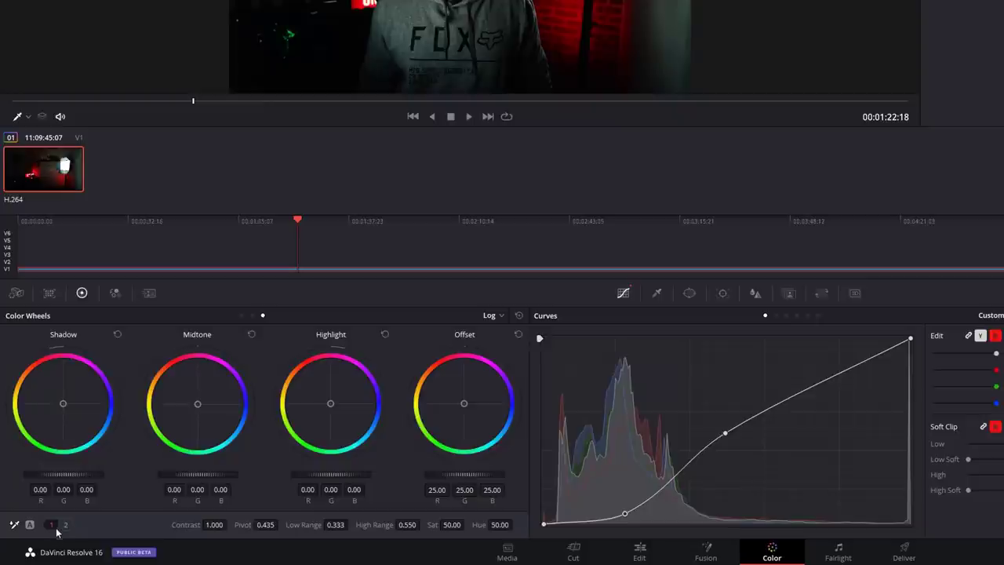
Lower the clip's saturation to 30
{"action": "left_click_drag", "start_coordinate": [439, 529], "coordinate": [424, 530]}
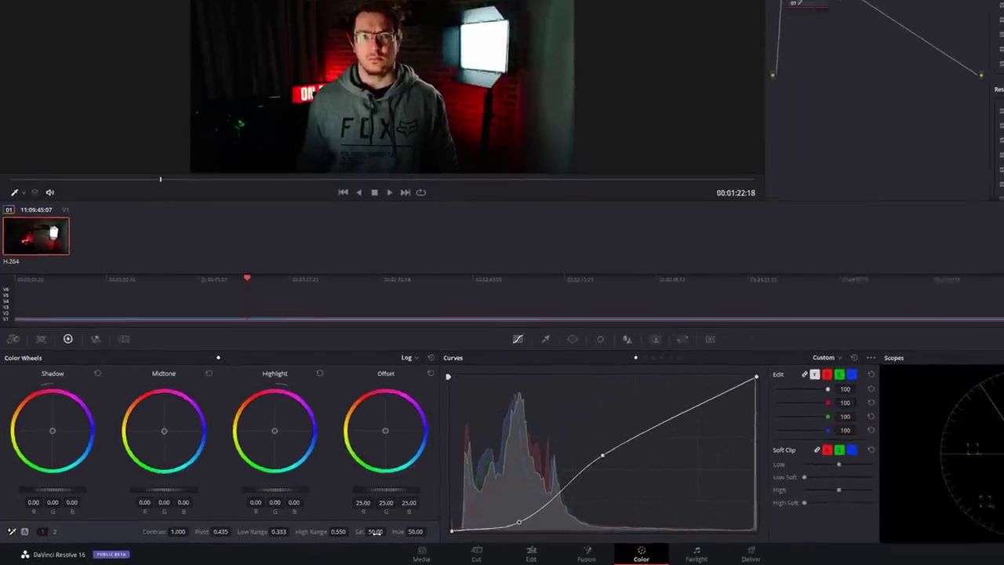
{"action": "left_click_drag", "start_coordinate": [358, 533], "coordinate": [350, 535]}
{"action": "left_click", "coordinate": [350, 534]}
{"action": "type", "text": "30"}
{"action": "key", "text": "Return"}
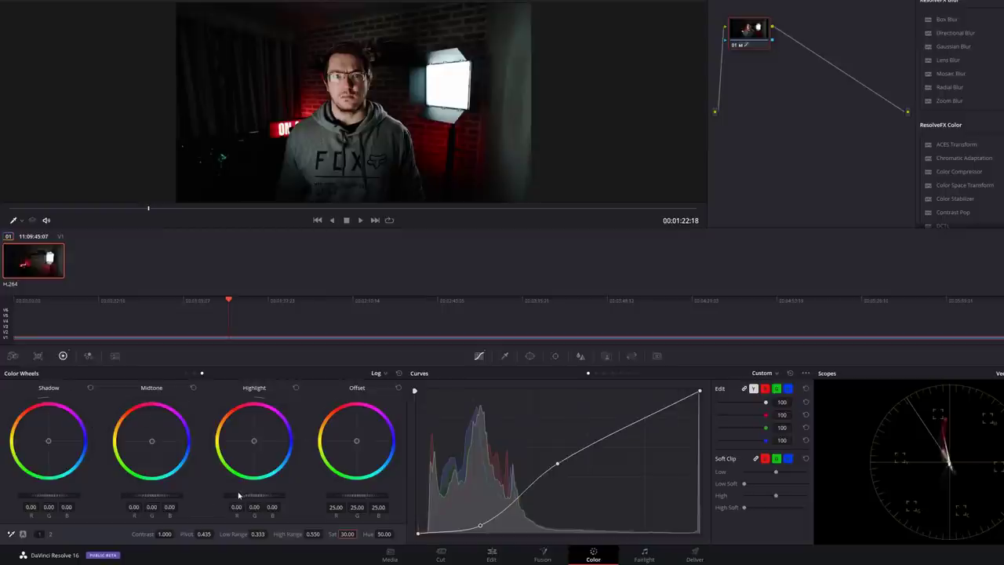
Keep the wheels in Log mode and tint the shadows very slightly blue
{"action": "left_click", "coordinate": [385, 375]}
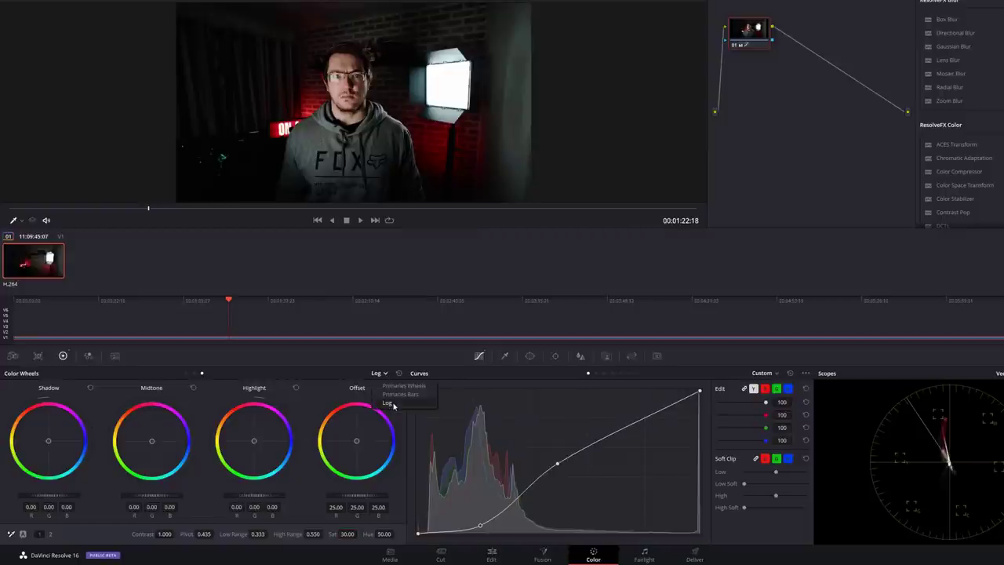
{"action": "left_click", "coordinate": [392, 404]}
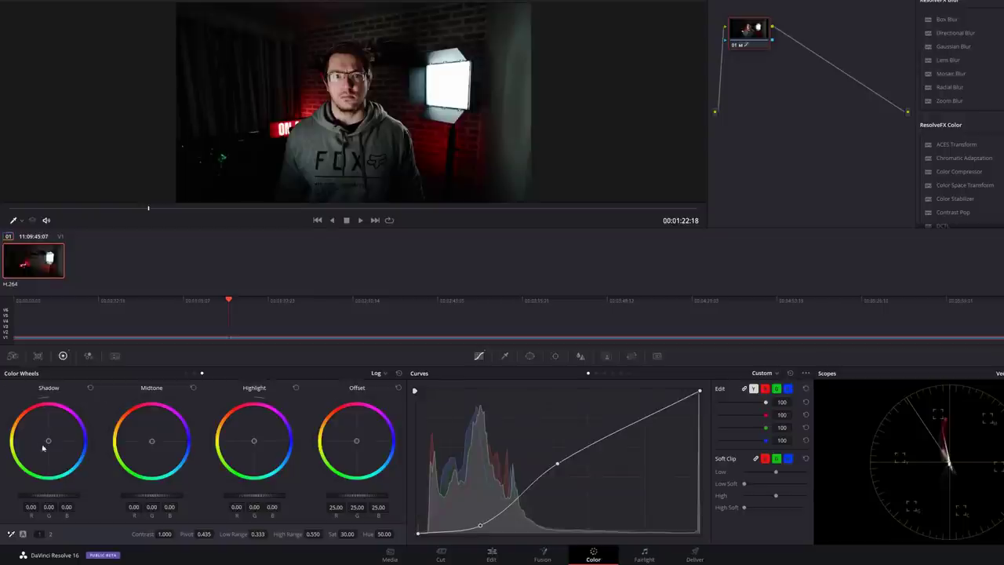
{"action": "mouse_move", "coordinate": [49, 443]}
{"action": "left_mouse_down"}
{"action": "mouse_move", "coordinate": [62, 437]}
{"action": "mouse_move", "coordinate": [51, 455]}
{"action": "mouse_move", "coordinate": [27, 442]}
{"action": "mouse_move", "coordinate": [52, 424]}
{"action": "mouse_move", "coordinate": [42, 451]}
{"action": "left_mouse_up"}
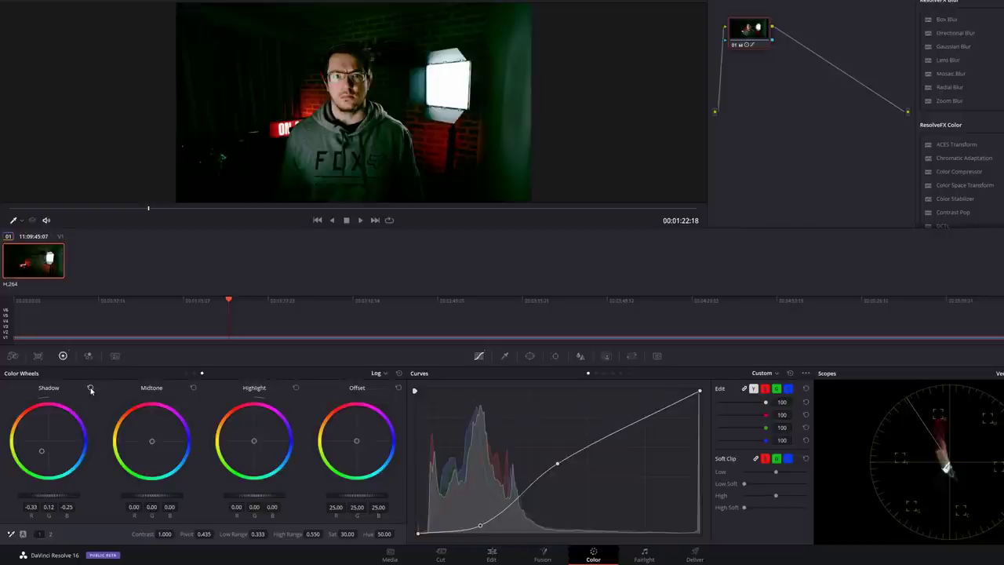
{"action": "left_click", "coordinate": [90, 389]}
{"action": "left_click_drag", "start_coordinate": [49, 441], "coordinate": [50, 441]}
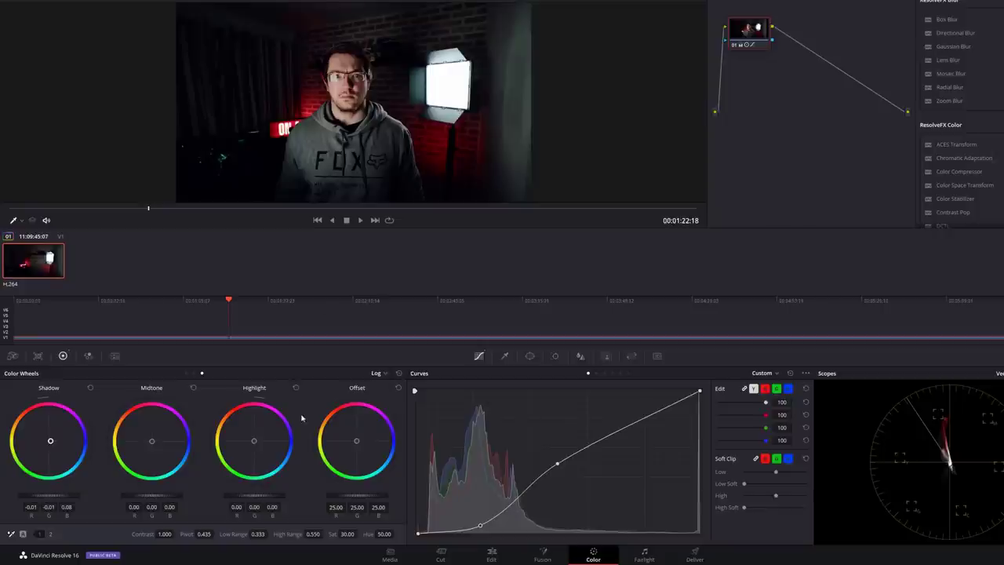
{"action": "left_click", "coordinate": [492, 557]}
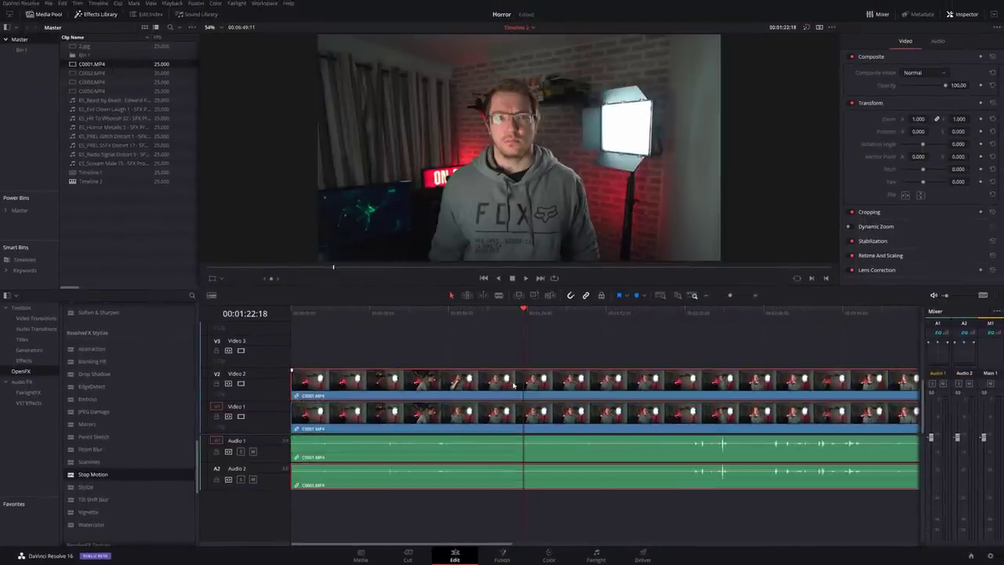
Undo the duplicate clip on Video 2/Audio 2 and review the graded clip from about 15 seconds
{"action": "key", "text": "ctrl+z"}
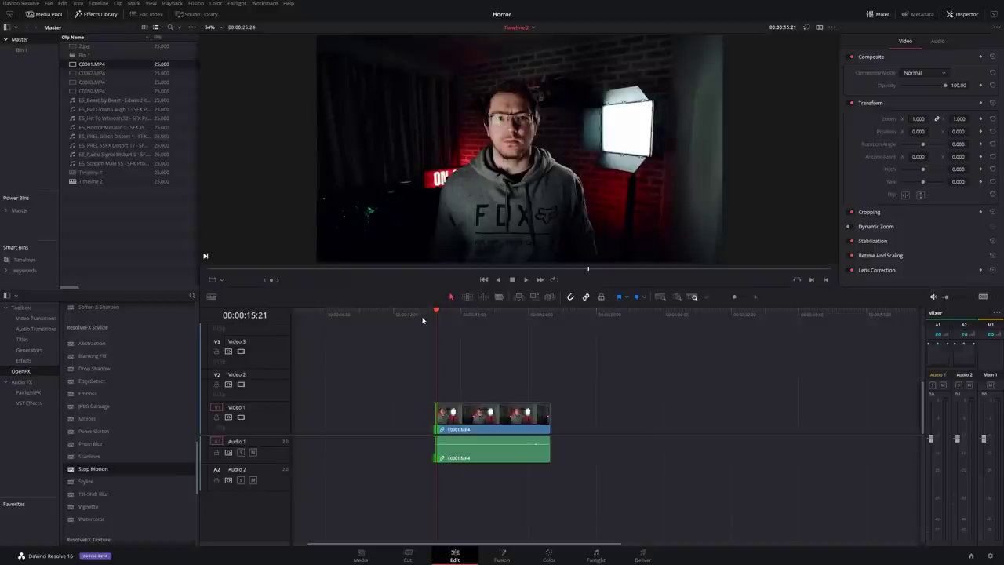
{"action": "key", "text": "space"}
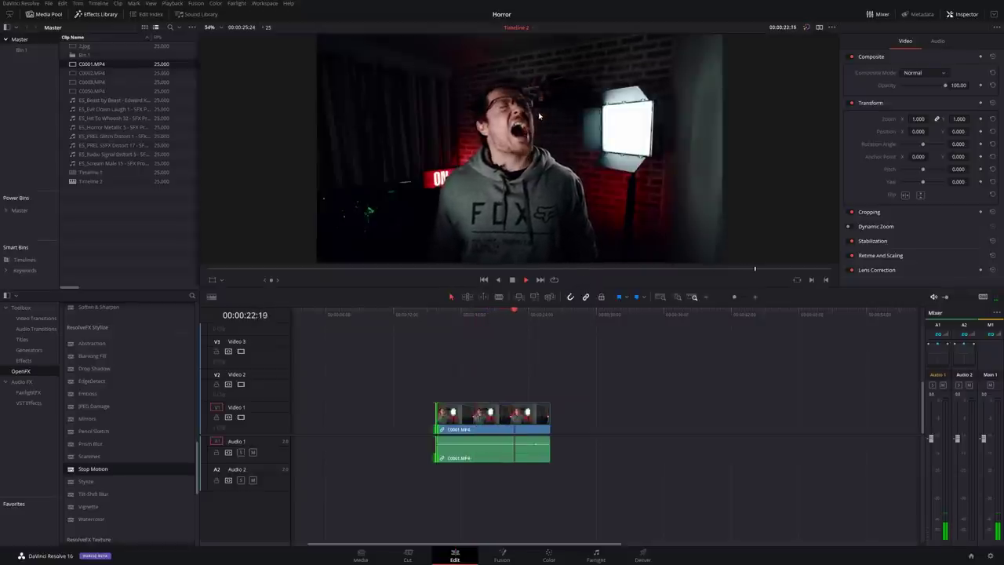
{"action": "key", "text": "space"}
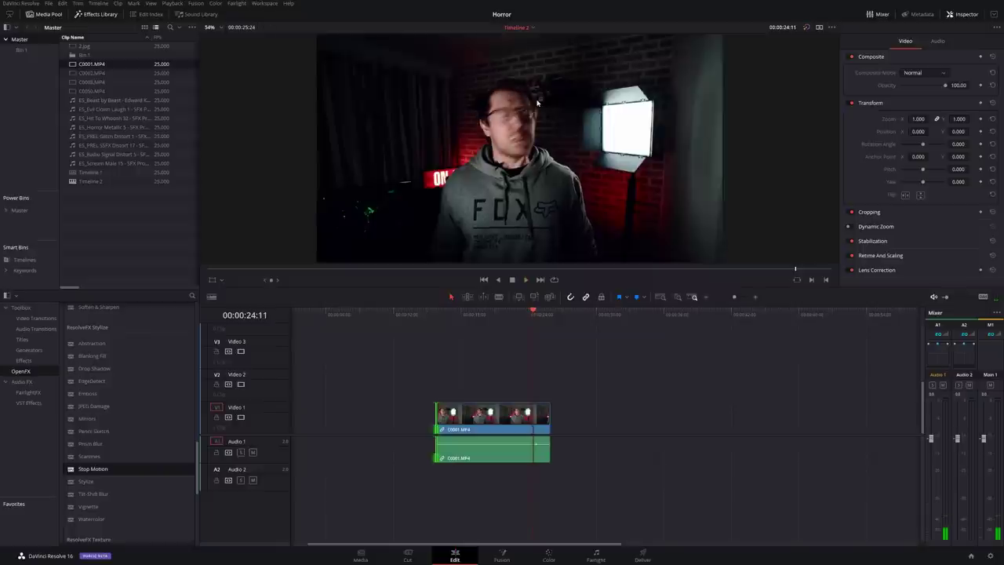
{"action": "left_click_drag", "start_coordinate": [470, 318], "coordinate": [437, 317]}
{"action": "key", "text": "space"}
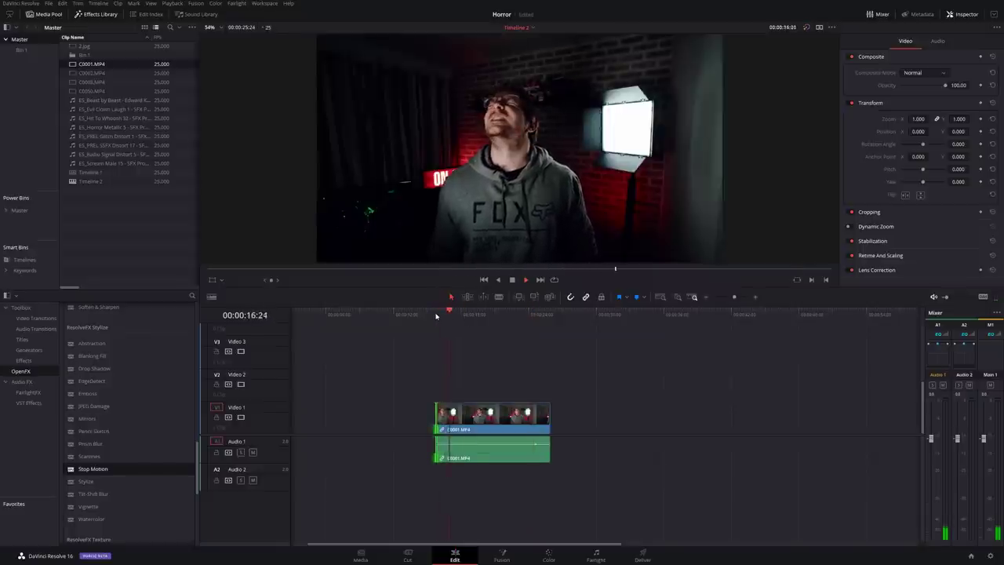
{"action": "key", "text": "space"}
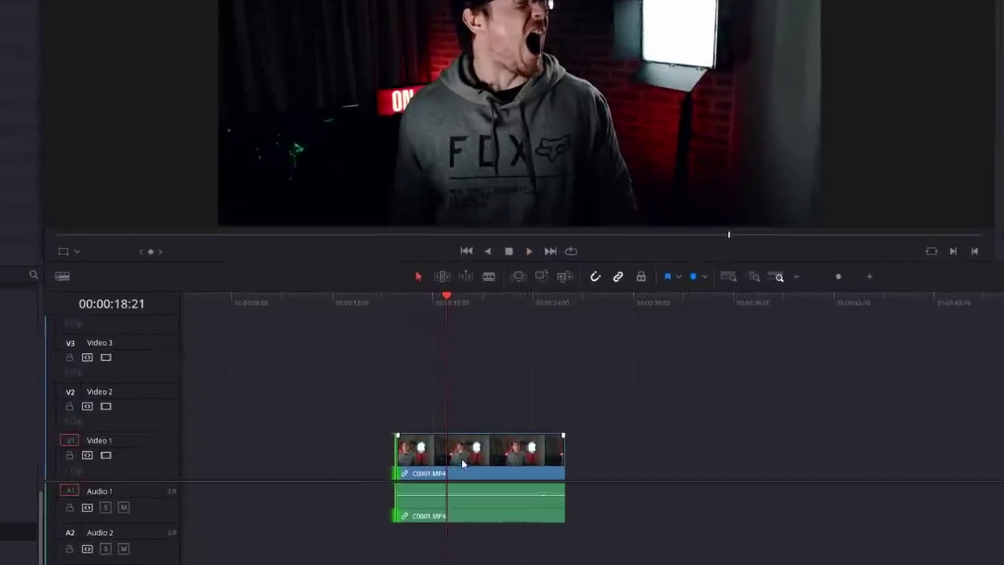
Change the C0001.MP4 clip's speed to 500%
{"action": "left_click", "coordinate": [462, 465]}
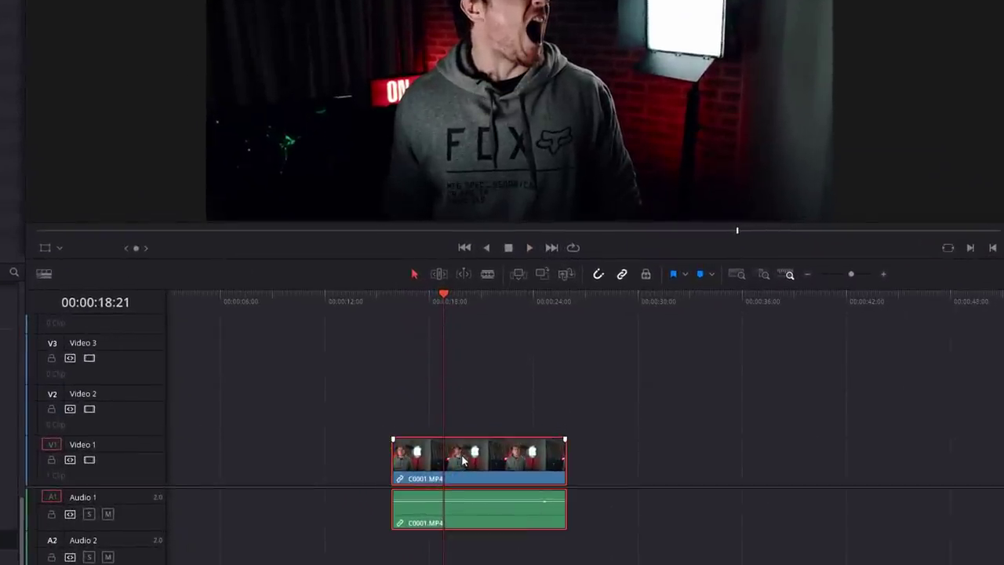
{"action": "right_click", "coordinate": [462, 460]}
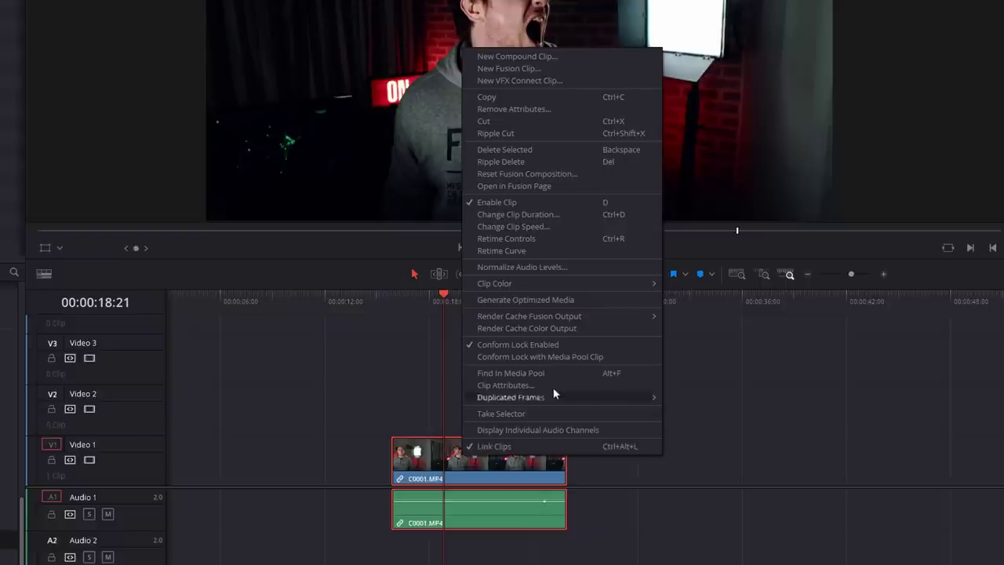
{"action": "left_click", "coordinate": [538, 228]}
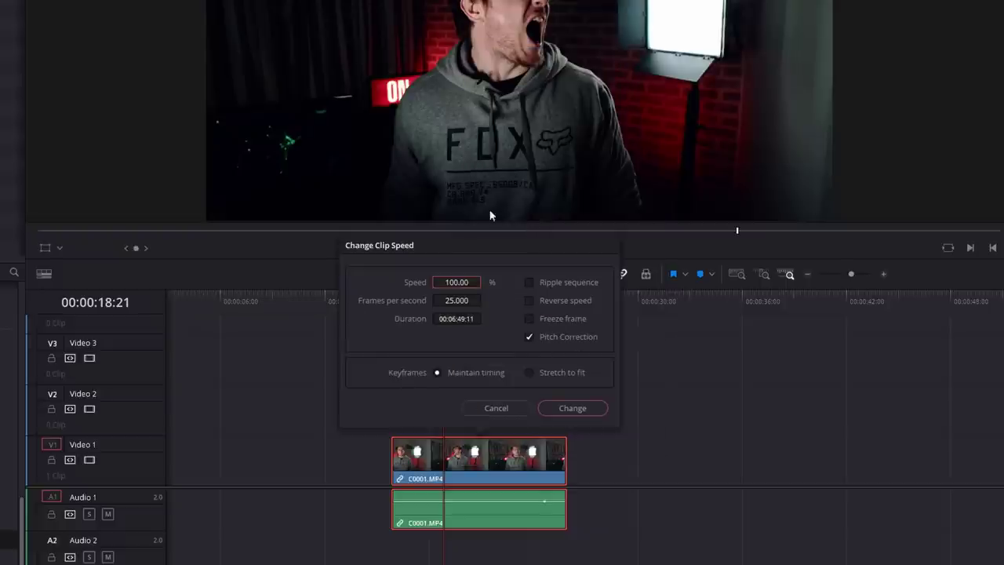
{"action": "left_click", "coordinate": [454, 282]}
{"action": "type", "text": "500"}
{"action": "left_click", "coordinate": [581, 409]}
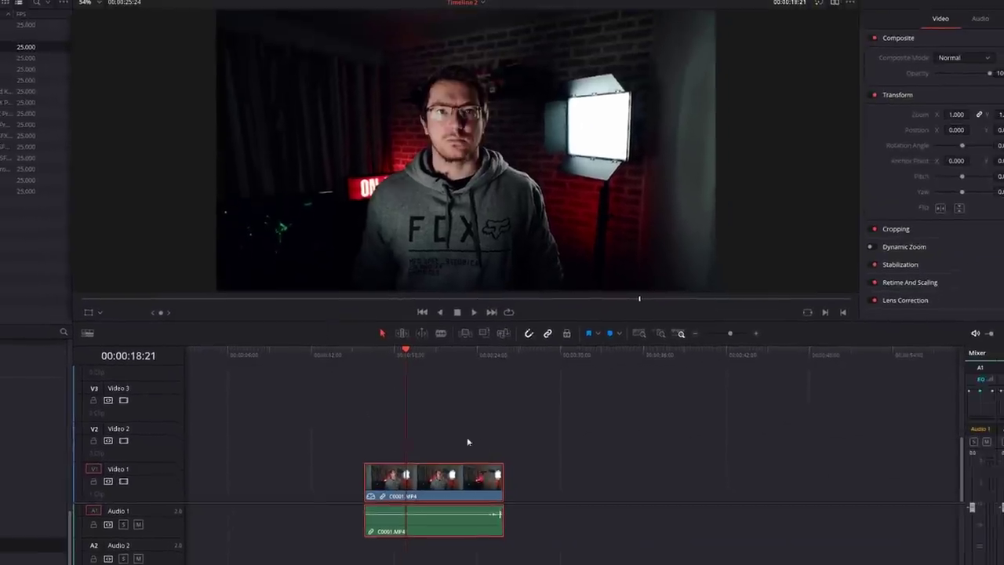
Trim the sped-up clip's end back to 18:07 and replay it from 15:21
{"action": "left_click", "coordinate": [365, 355]}
{"action": "key", "text": "space"}
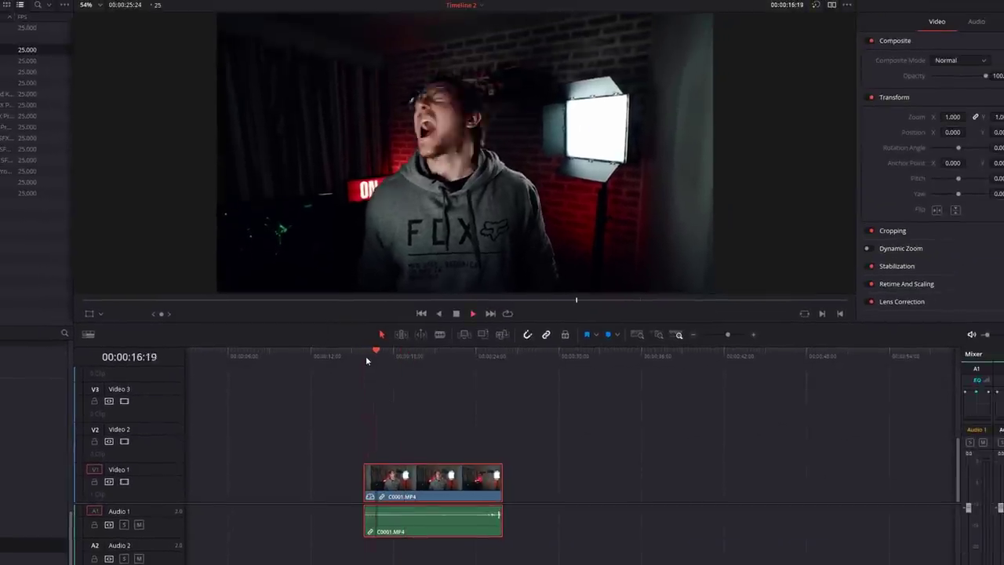
{"action": "key", "text": "space"}
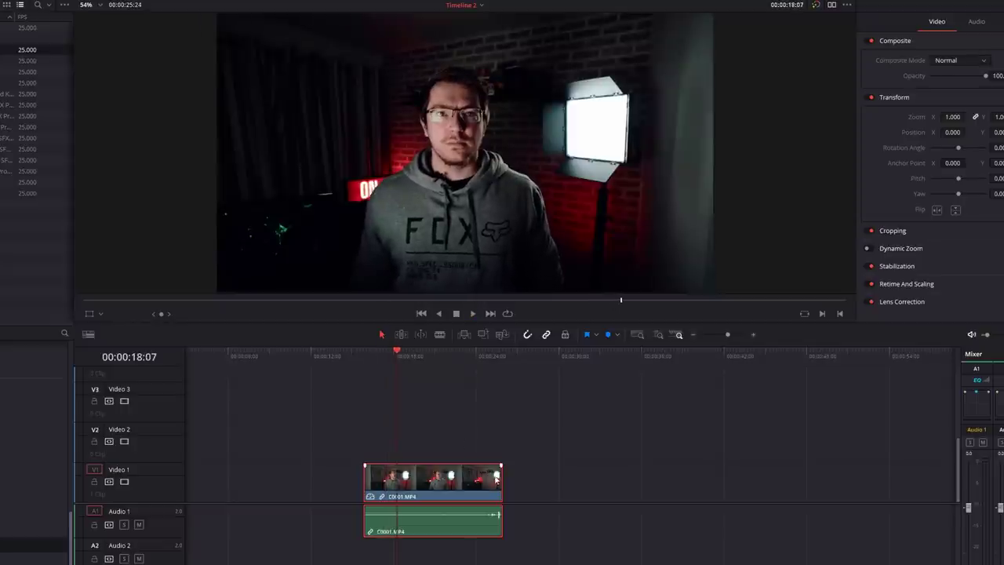
{"action": "left_click_drag", "start_coordinate": [497, 479], "coordinate": [397, 479]}
{"action": "left_click", "coordinate": [365, 357]}
{"action": "key", "text": "space"}
{"action": "key", "text": "space"}
{"action": "left_click", "coordinate": [362, 364]}
{"action": "key", "text": "space"}
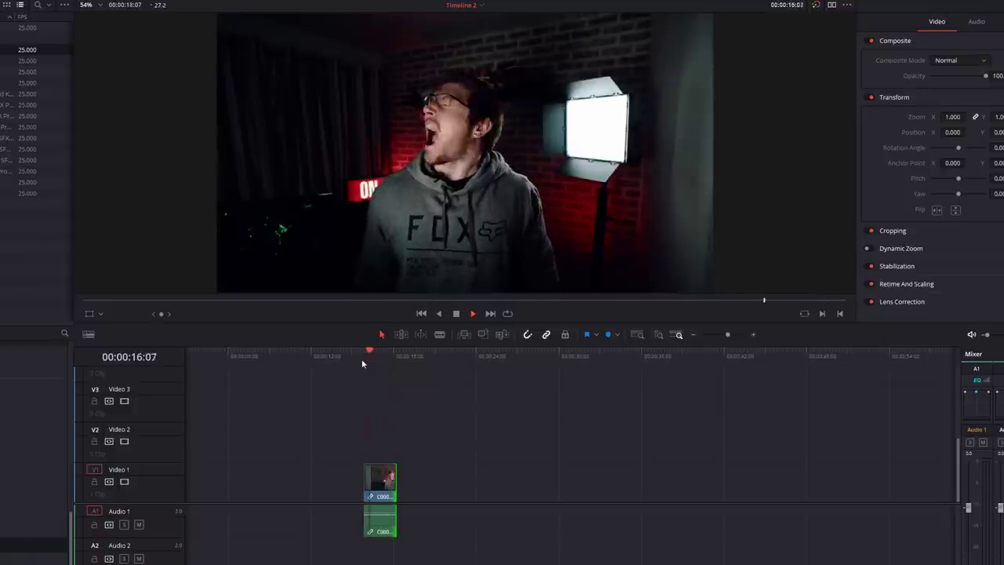
Move the clip earlier on the track and replay it from its start
{"action": "key", "text": "space"}
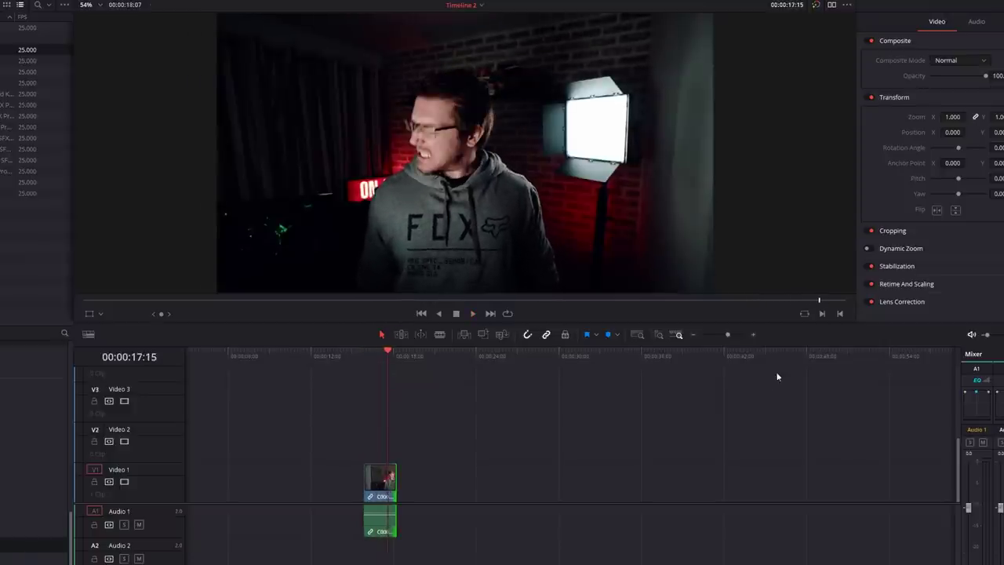
{"action": "left_click", "coordinate": [755, 337]}
{"action": "left_click_drag", "start_coordinate": [544, 481], "coordinate": [445, 482]}
{"action": "left_click", "coordinate": [371, 363]}
{"action": "key", "text": "space"}
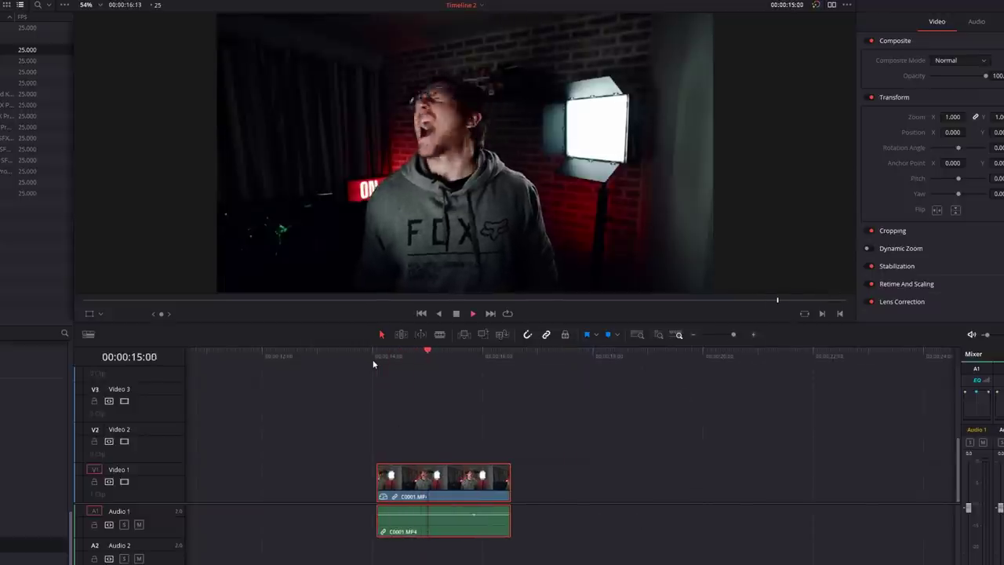
{"action": "key", "text": "space"}
{"action": "left_click", "coordinate": [373, 363]}
{"action": "key", "text": "space"}
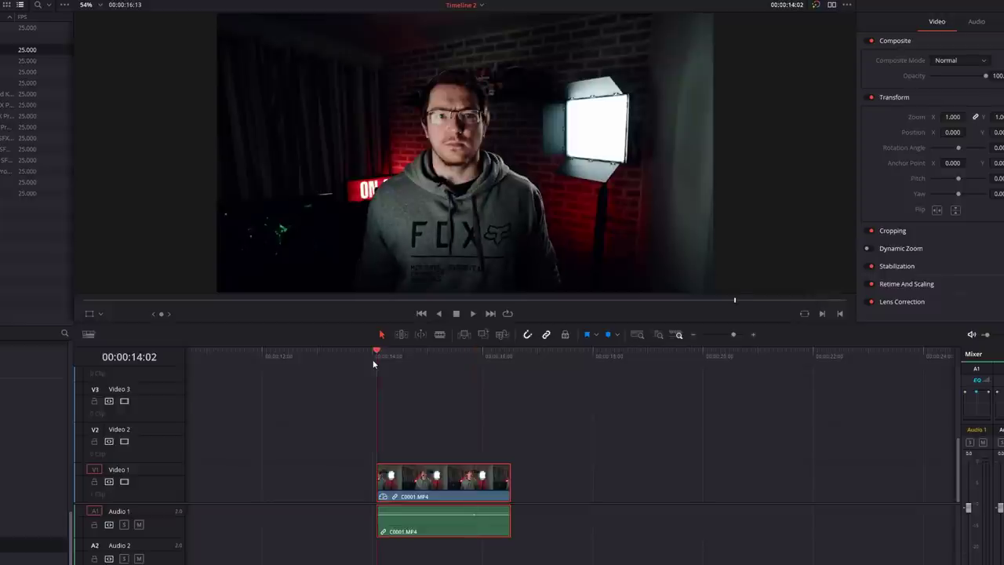
{"action": "key", "text": "space"}
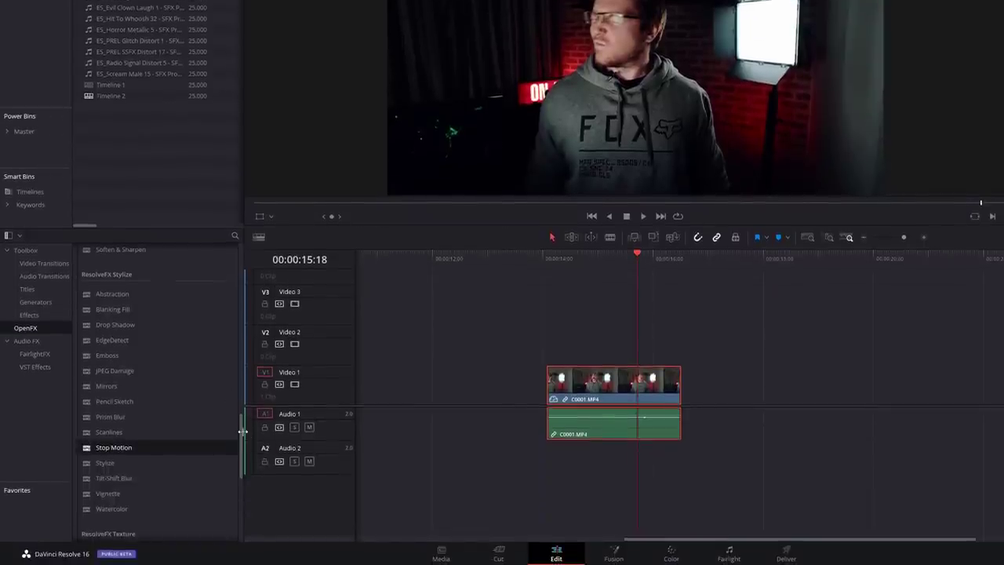
Apply ResolveFX Stylize Stop Motion to the C0001.MP4 clip on Video 1
{"action": "scroll", "coordinate": [243, 431], "scroll_direction": "up", "scroll_amount": 3}
{"action": "scroll", "coordinate": [242, 431], "scroll_direction": "down", "scroll_amount": 2}
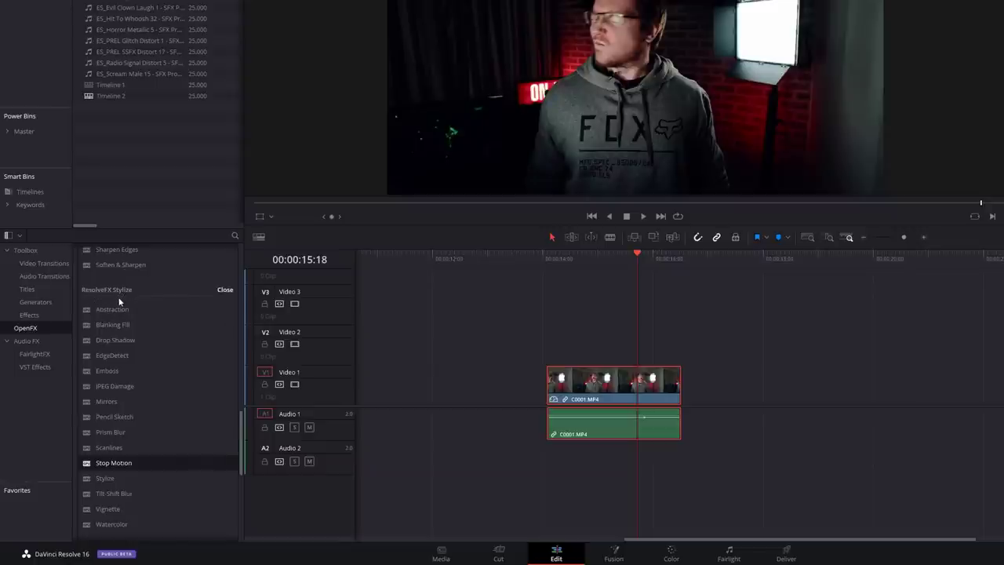
{"action": "left_click_drag", "start_coordinate": [118, 464], "coordinate": [596, 382]}
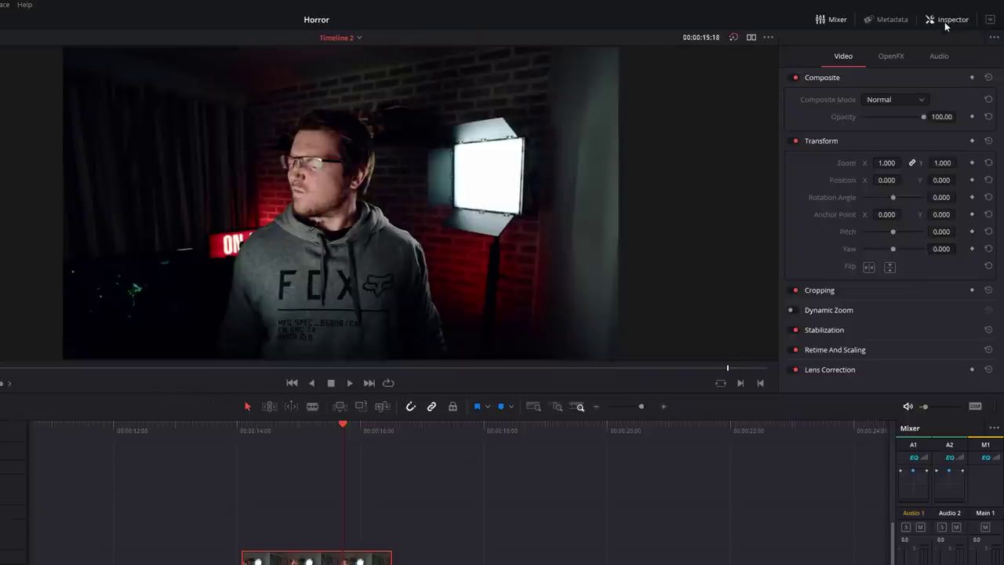
Show the Stop Motion settings, set Frame Repeat to 8, and preview the stutter
{"action": "left_click", "coordinate": [888, 56]}
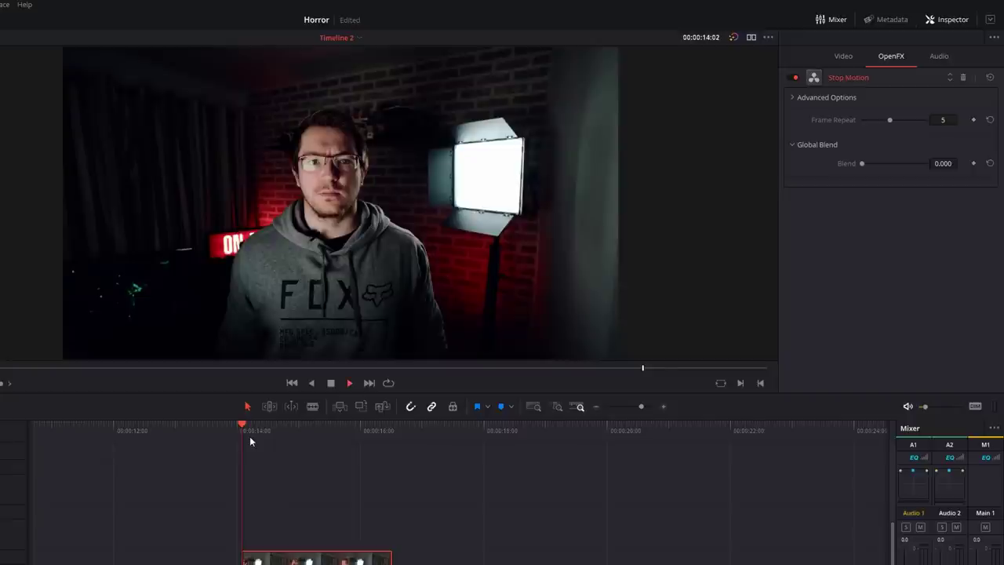
{"action": "key", "text": "Up"}
{"action": "key", "text": "space"}
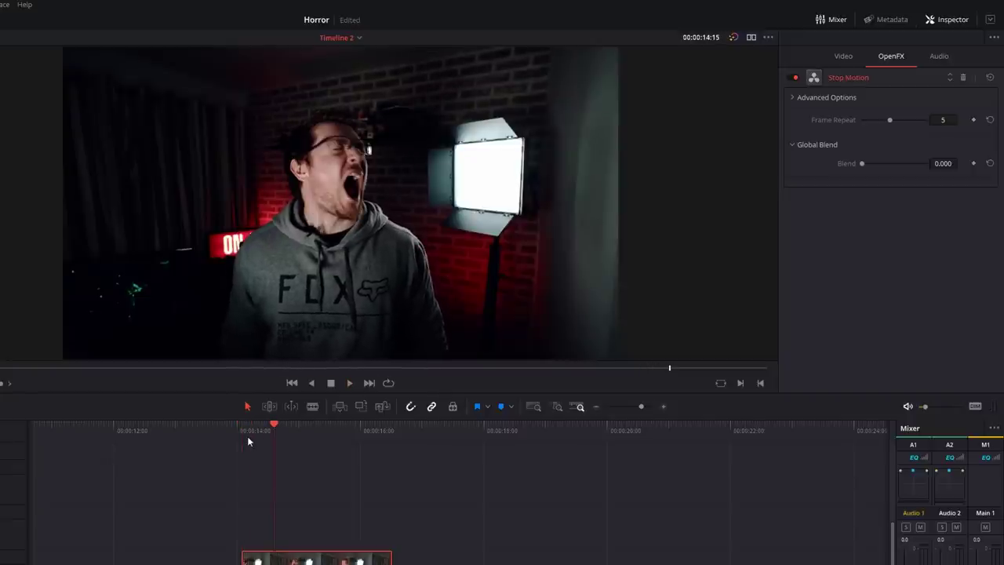
{"action": "left_click", "coordinate": [240, 426]}
{"action": "key", "text": "space"}
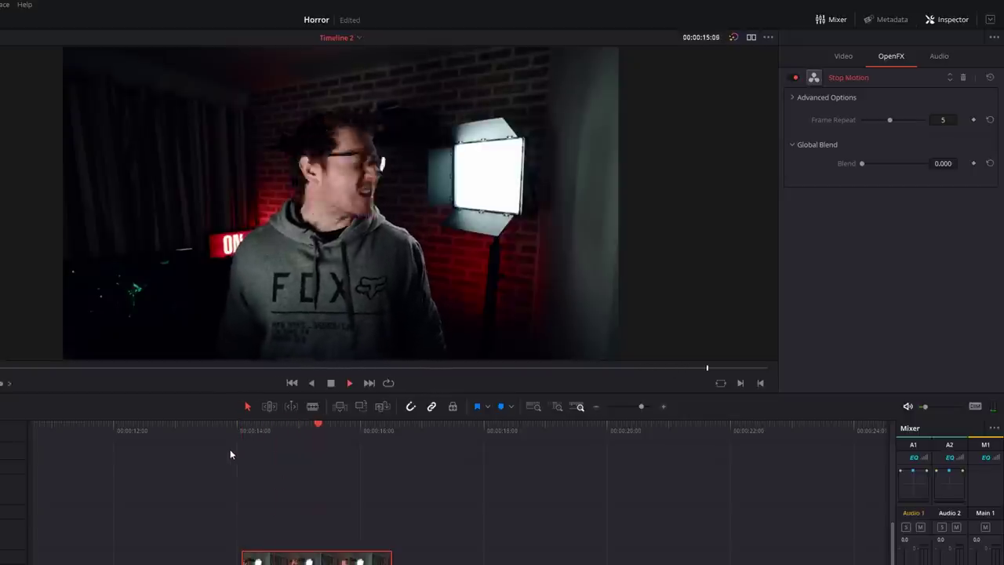
{"action": "key", "text": "Up"}
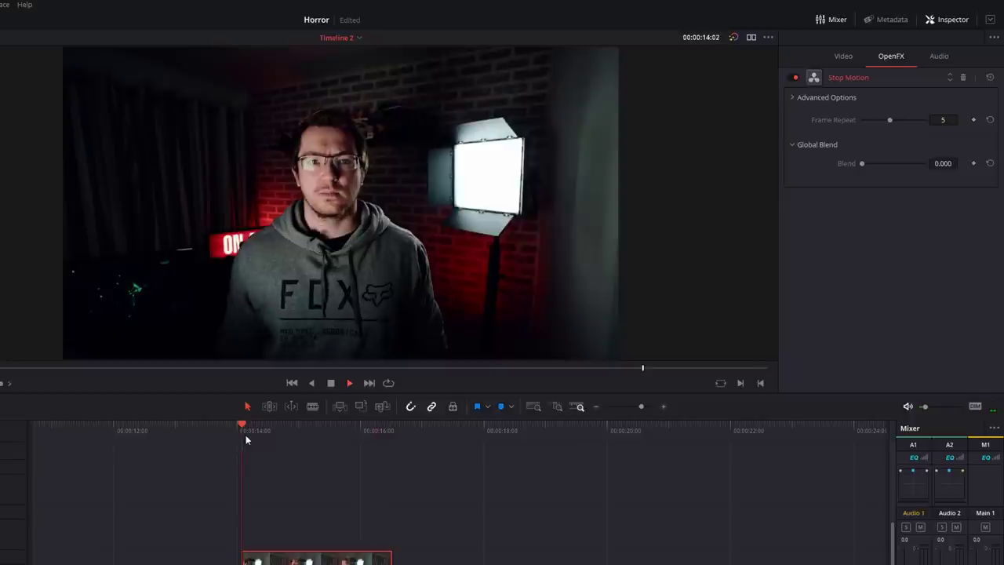
{"action": "key", "text": "space"}
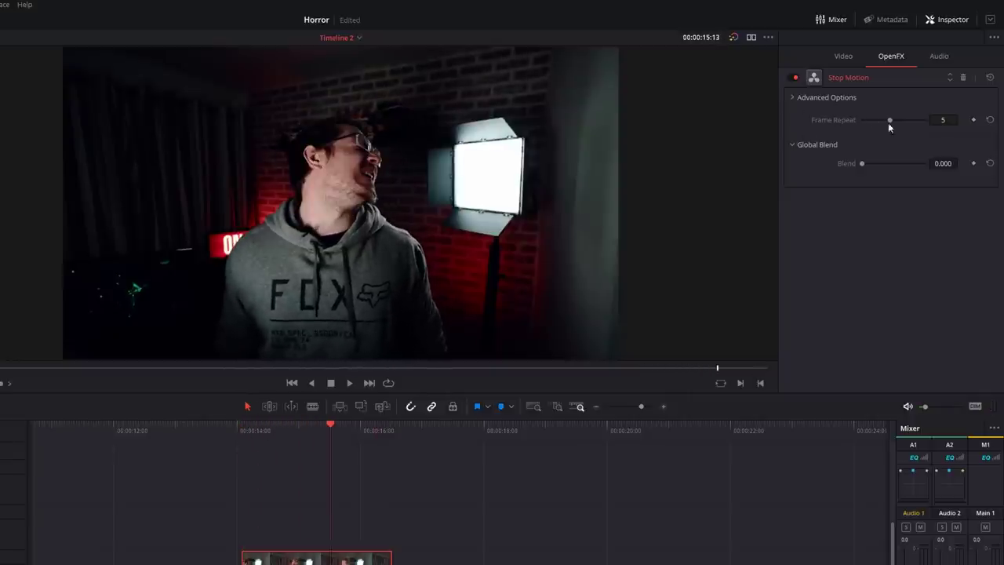
{"action": "left_click_drag", "start_coordinate": [336, 419], "coordinate": [240, 432]}
{"action": "key", "text": "space"}
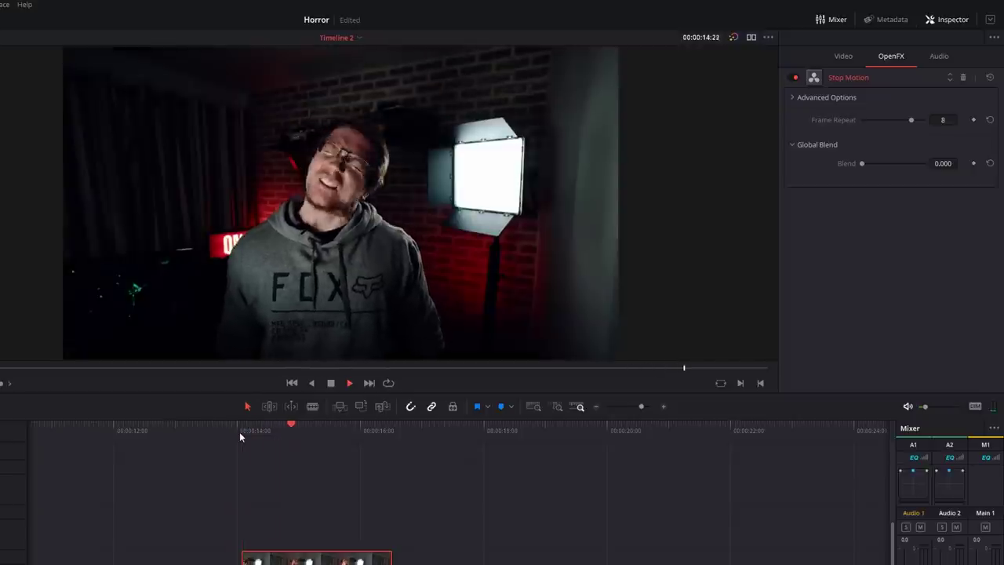
{"action": "left_click", "coordinate": [255, 432]}
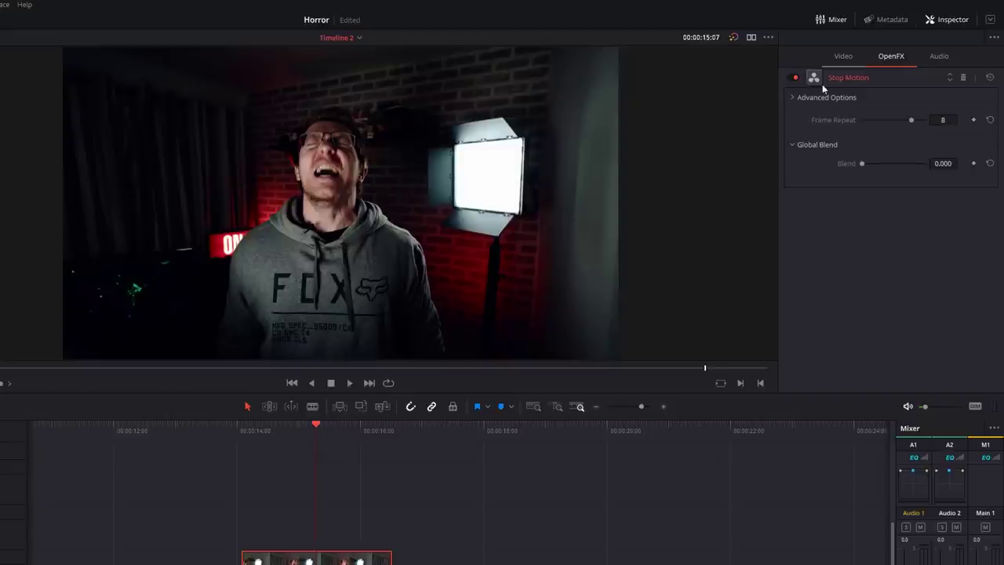
Raise the Stop Motion Blend to 1.000 and preview the clip
{"action": "left_click_drag", "start_coordinate": [874, 166], "coordinate": [987, 175]}
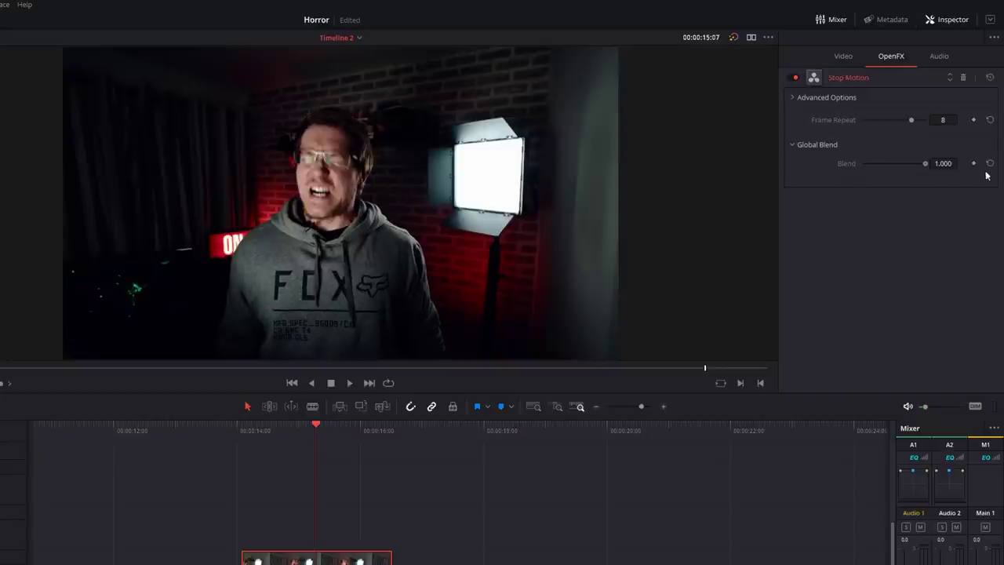
{"action": "left_click_drag", "start_coordinate": [270, 432], "coordinate": [249, 433]}
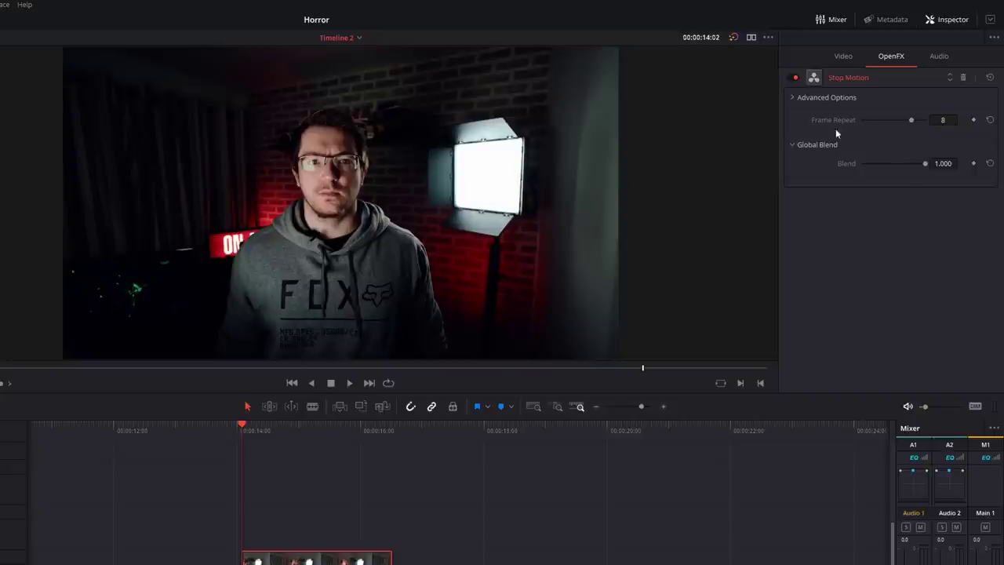
{"action": "key", "text": "space"}
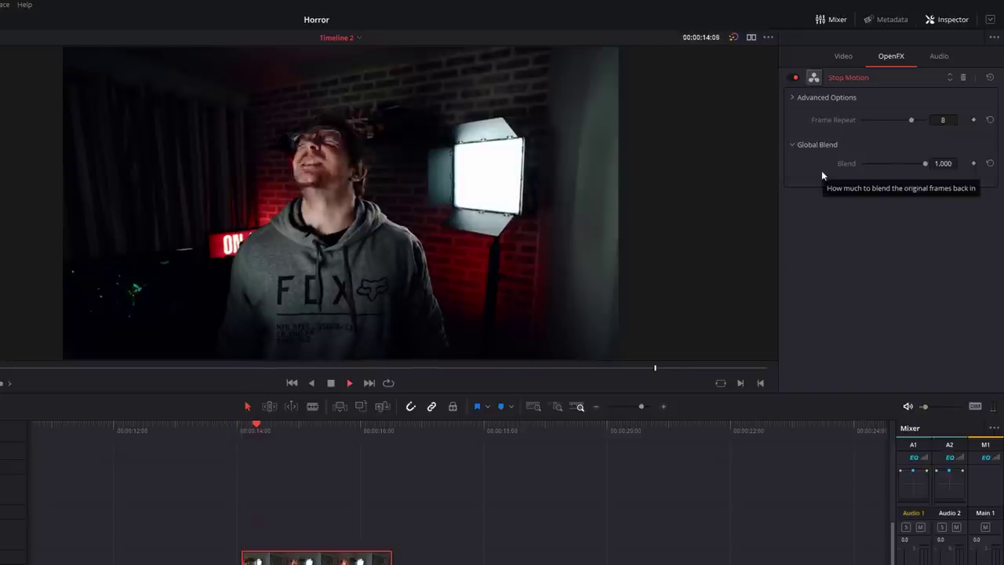
{"action": "key", "text": "space"}
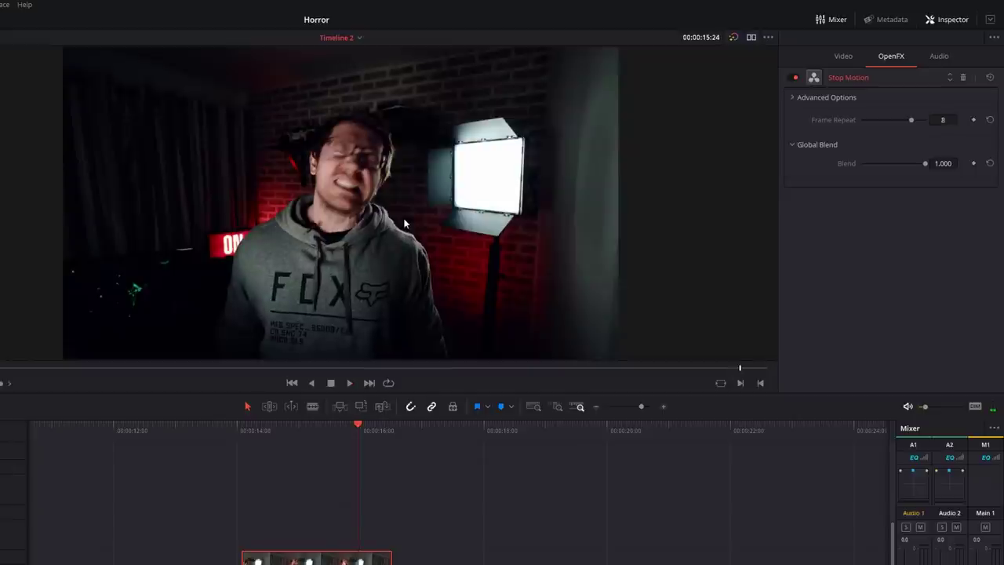
Set Blend to 0.500 and step back frame by frame through the blended frames
{"action": "left_click", "coordinate": [945, 163]}
{"action": "type", "text": ".5"}
{"action": "key", "text": "Return"}
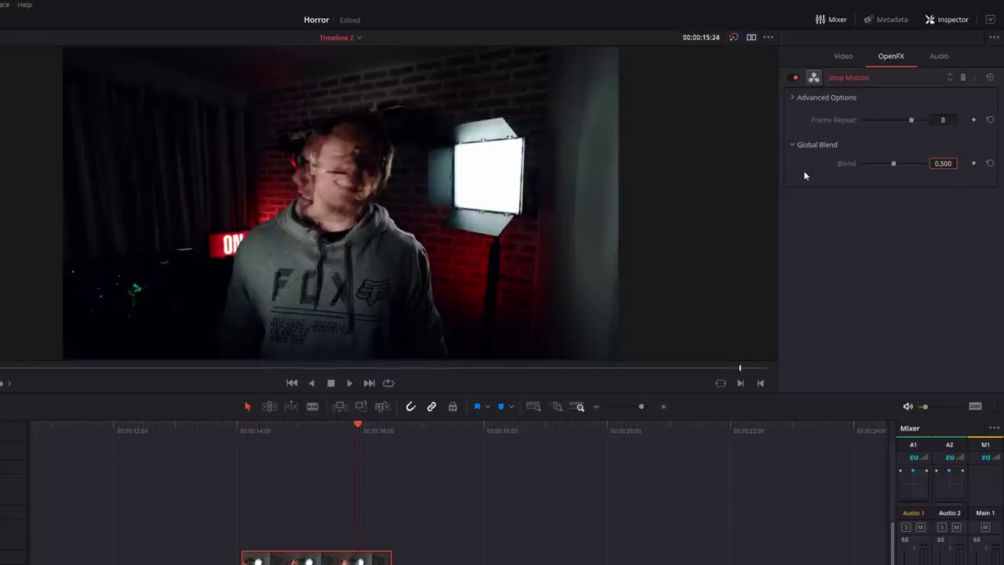
{"action": "key", "text": "Left"}
{"action": "key", "text": "Left"}
{"action": "key", "text": "Left"}
{"action": "key", "text": "Left"}
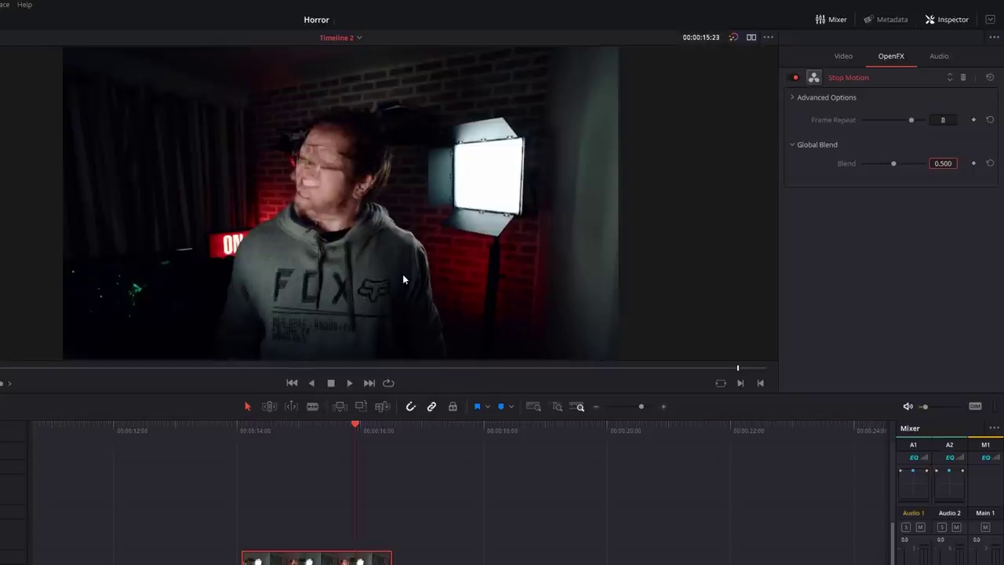
{"action": "key", "text": "Left"}
{"action": "key", "text": "Left"}
{"action": "key", "text": "Left"}
{"action": "key", "text": "Left"}
{"action": "key", "text": "Left"}
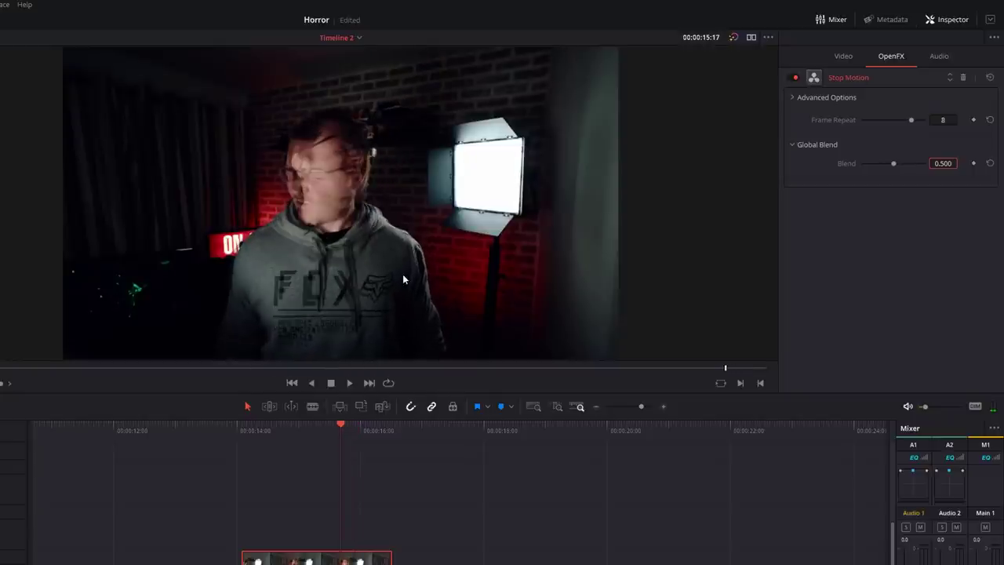
{"action": "key", "text": "Left"}
{"action": "key", "text": "Left"}
{"action": "key", "text": "Left"}
{"action": "key", "text": "Left"}
{"action": "key", "text": "Left"}
{"action": "key", "text": "Left"}
{"action": "key", "text": "Left"}
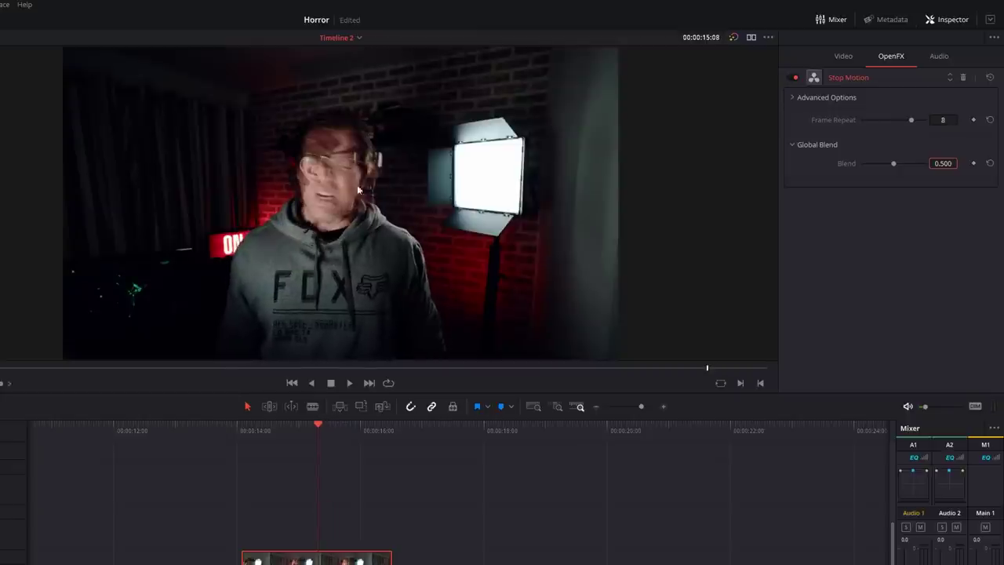
Play the clip from earlier, pausing to check the ghosted trails
{"action": "left_click", "coordinate": [247, 429]}
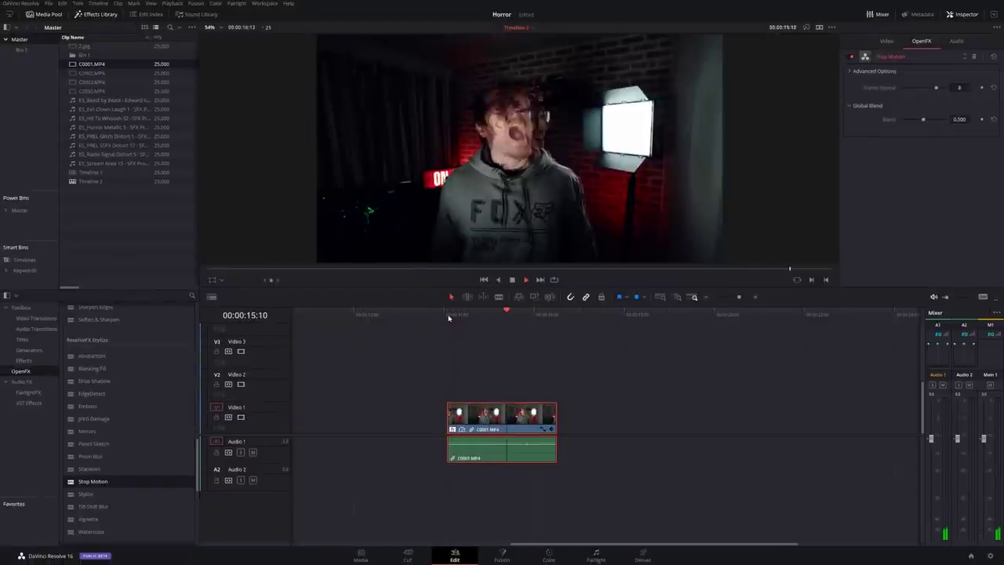
{"action": "left_click", "coordinate": [449, 318]}
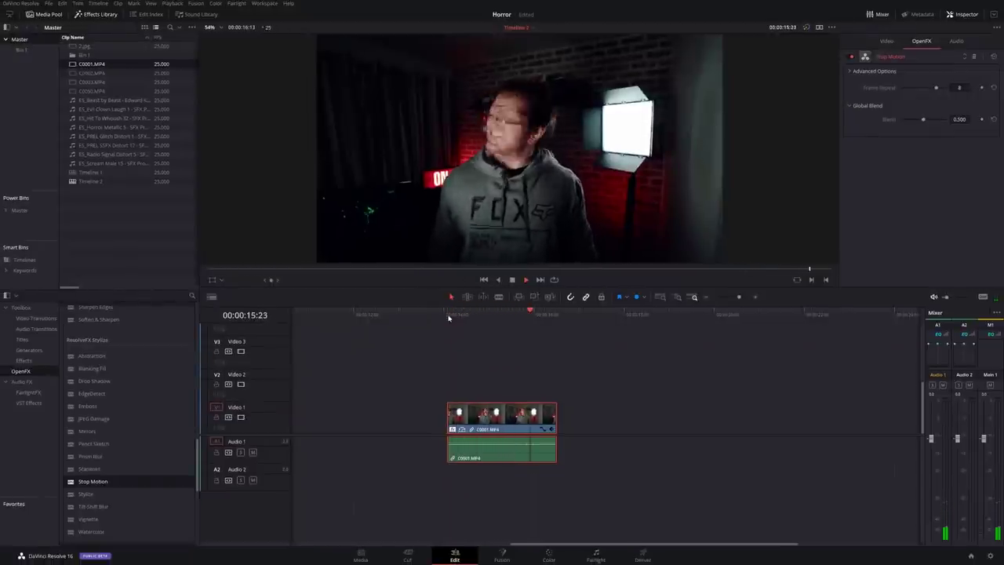
{"action": "key", "text": "space"}
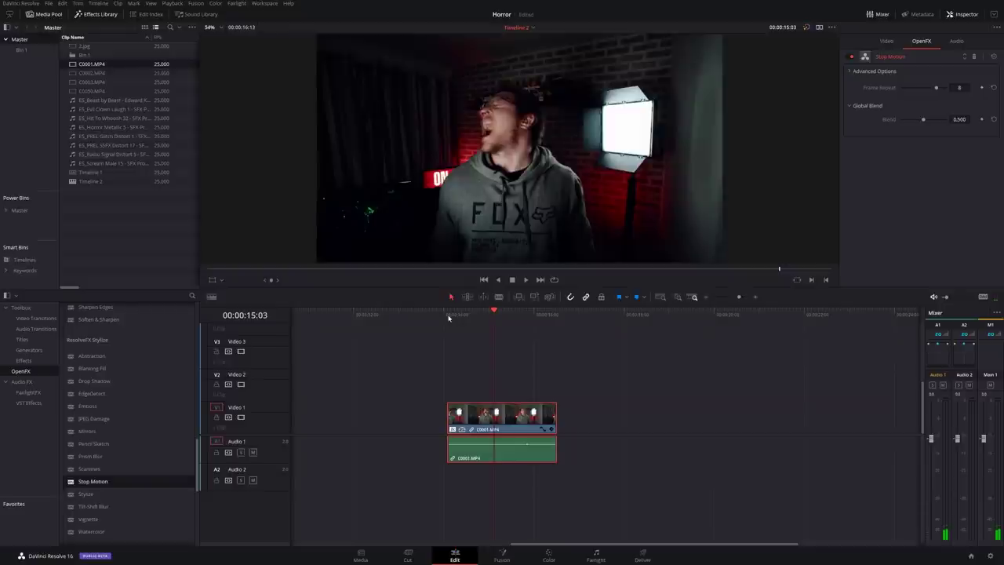
{"action": "key", "text": "space"}
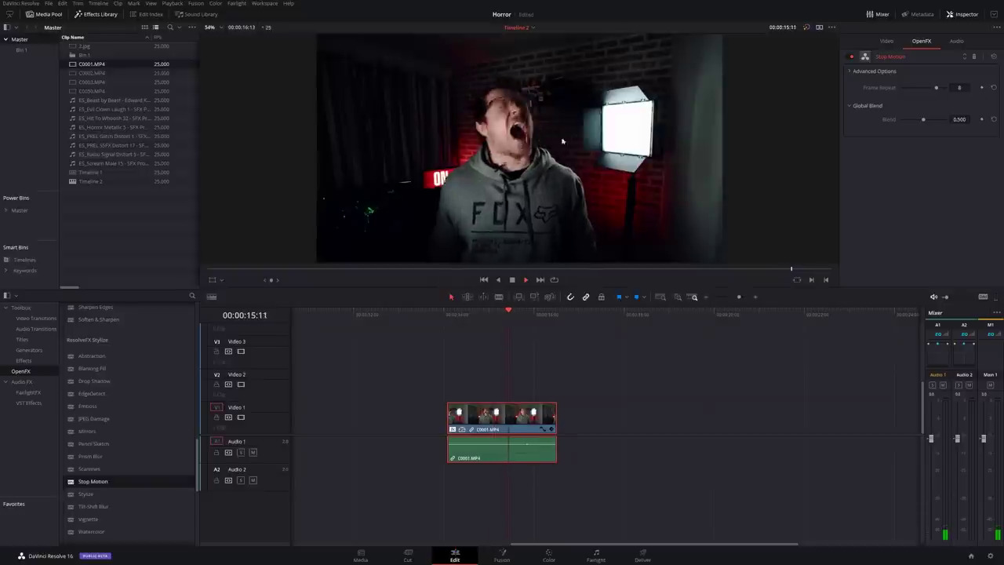
{"action": "key", "text": "space"}
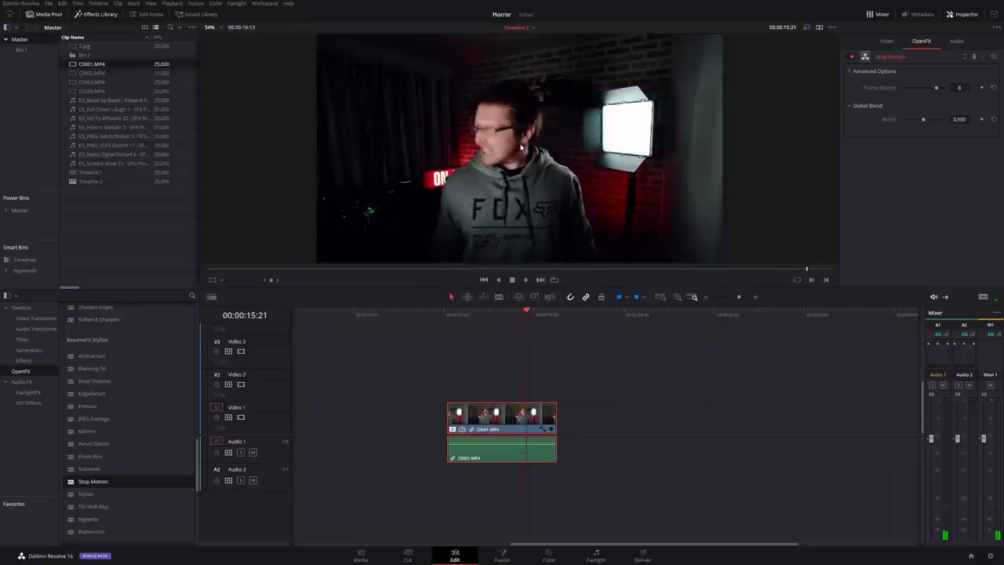
{"action": "key", "text": "space"}
{"action": "key", "text": "space"}
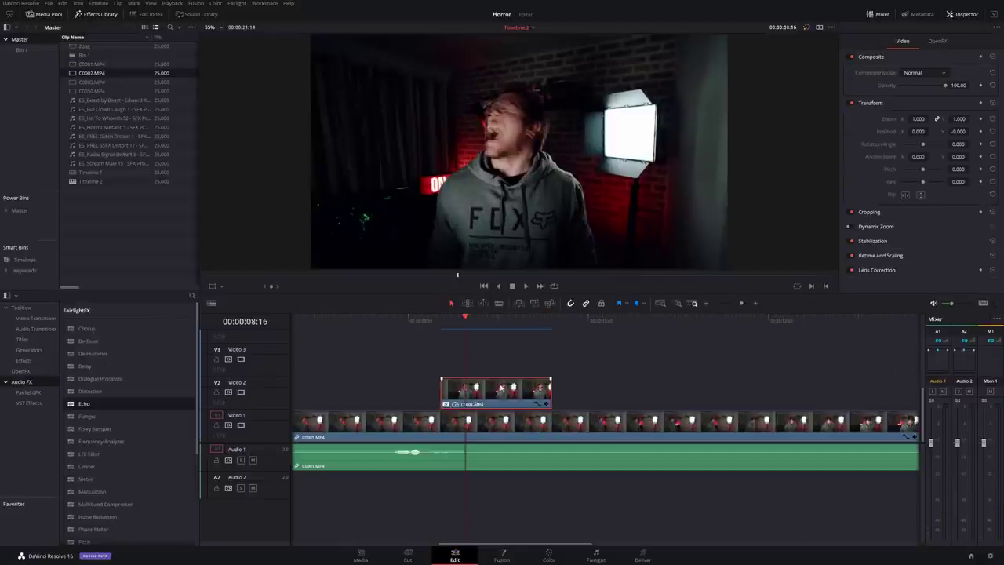
Lower the Video 2 overlay's Opacity to about 41.74 and preview the semi-transparent overlay
{"action": "key", "text": "space"}
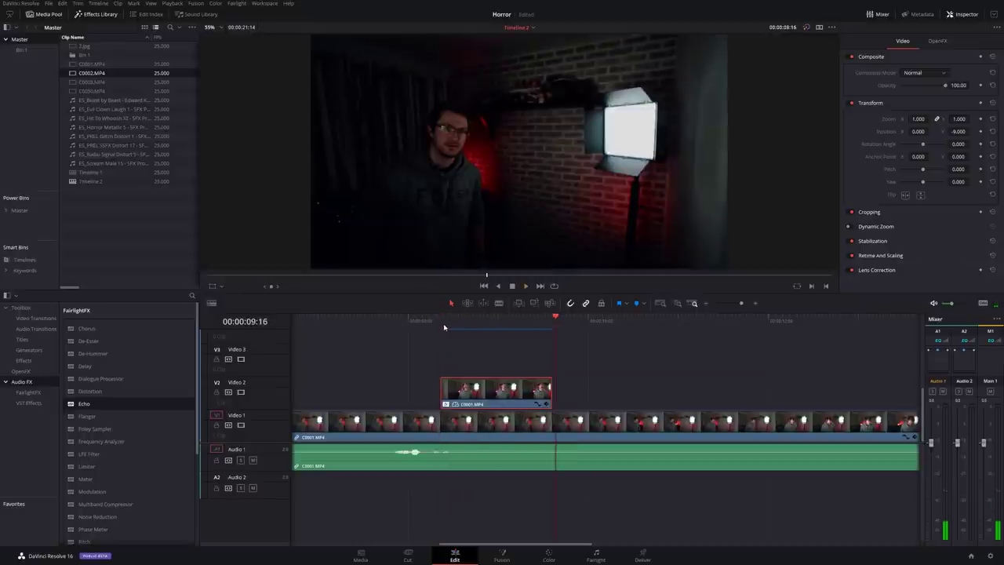
{"action": "left_click_drag", "start_coordinate": [458, 328], "coordinate": [401, 322]}
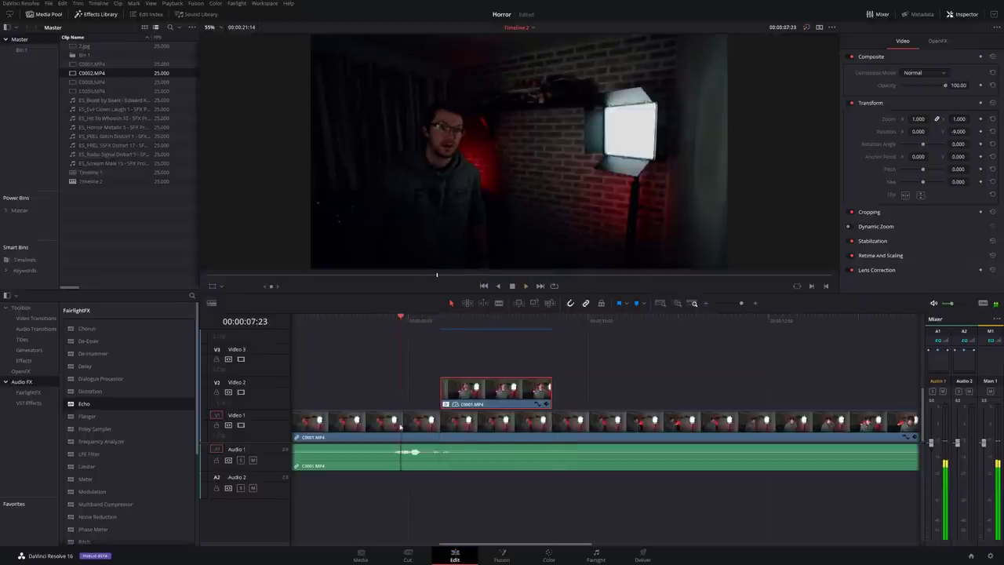
{"action": "key", "text": "space"}
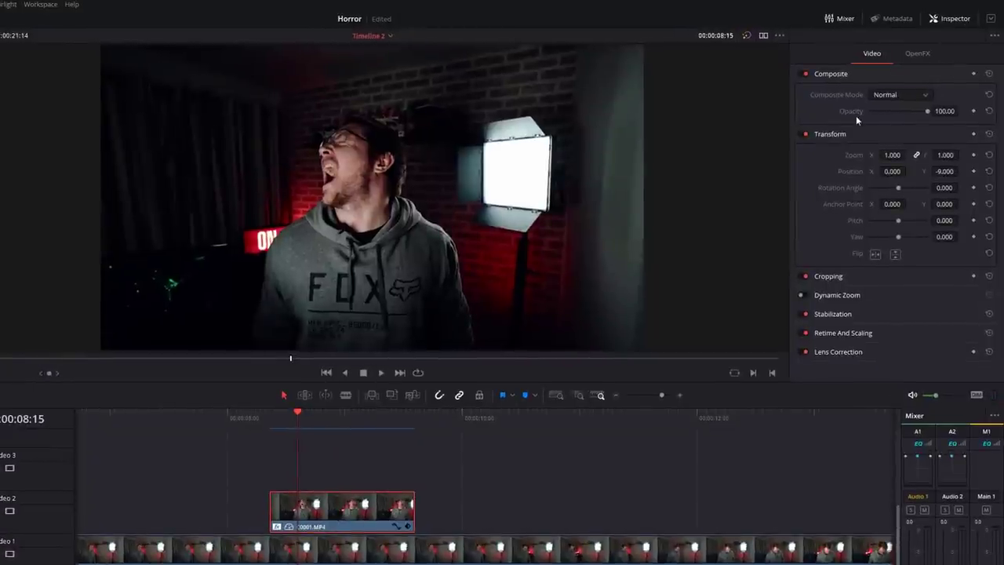
{"action": "left_click_drag", "start_coordinate": [926, 114], "coordinate": [894, 116]}
{"action": "left_click", "coordinate": [255, 422]}
{"action": "key", "text": "space"}
{"action": "left_click", "coordinate": [253, 423]}
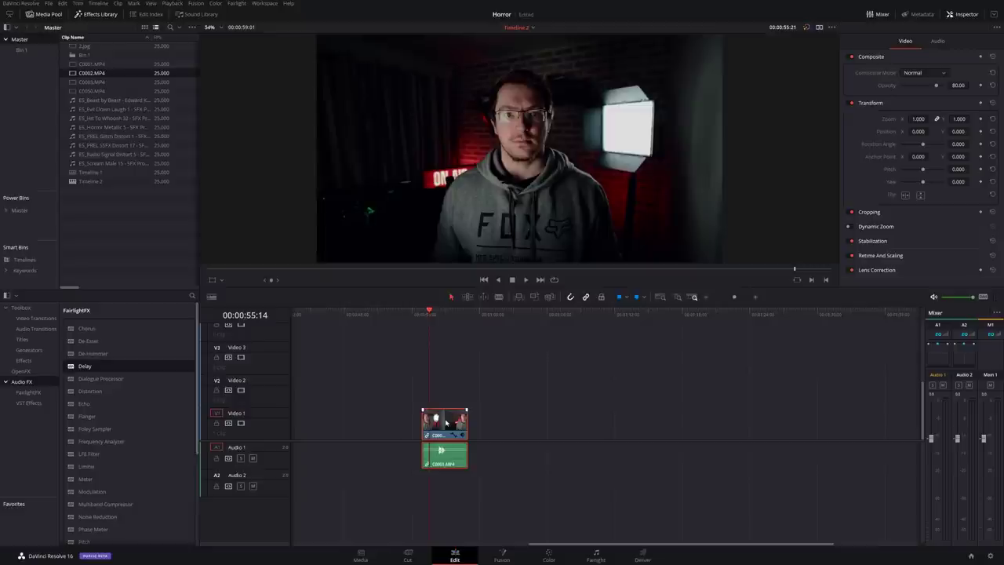
{"action": "key", "text": "space"}
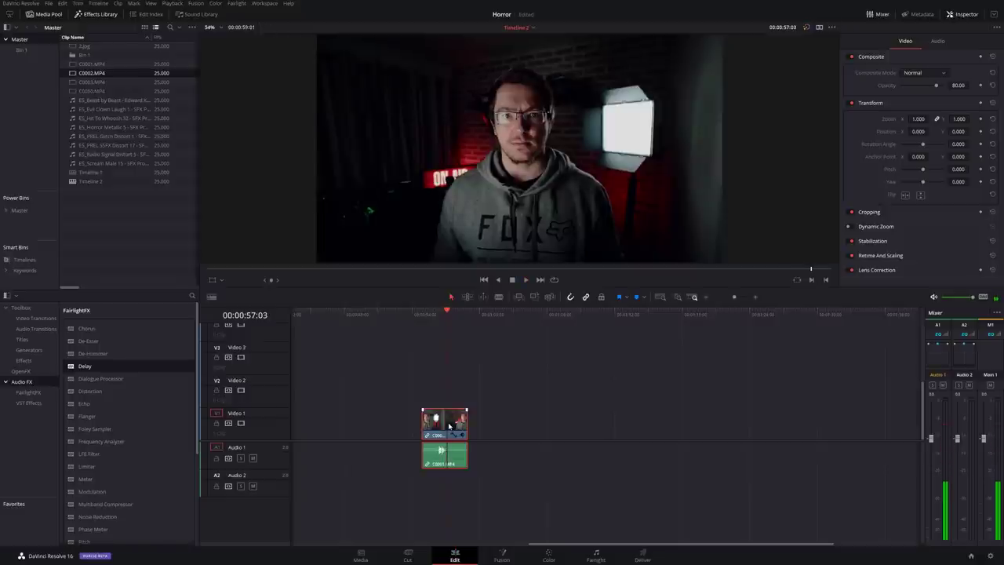
{"action": "left_click", "coordinate": [436, 316]}
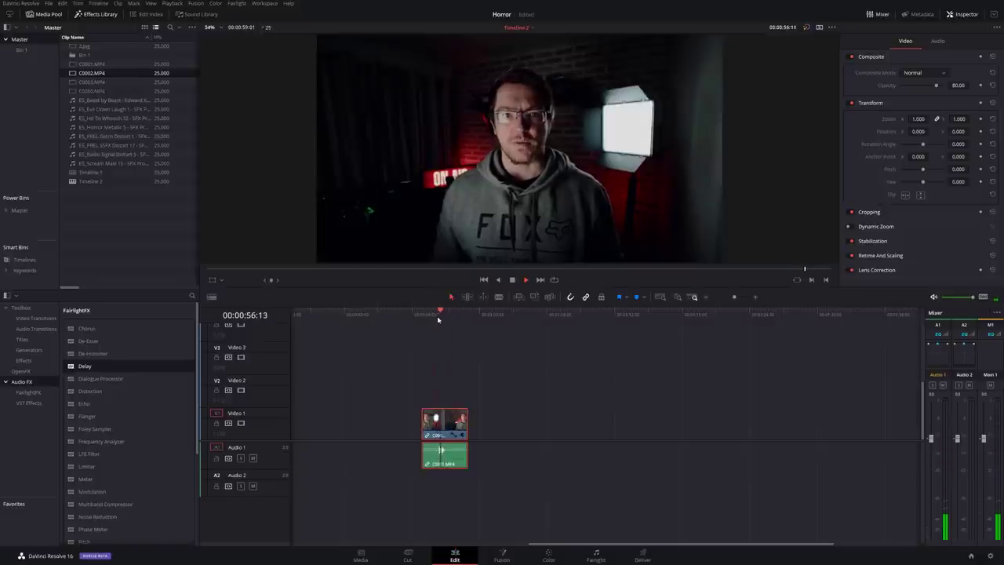
{"action": "left_click", "coordinate": [422, 315]}
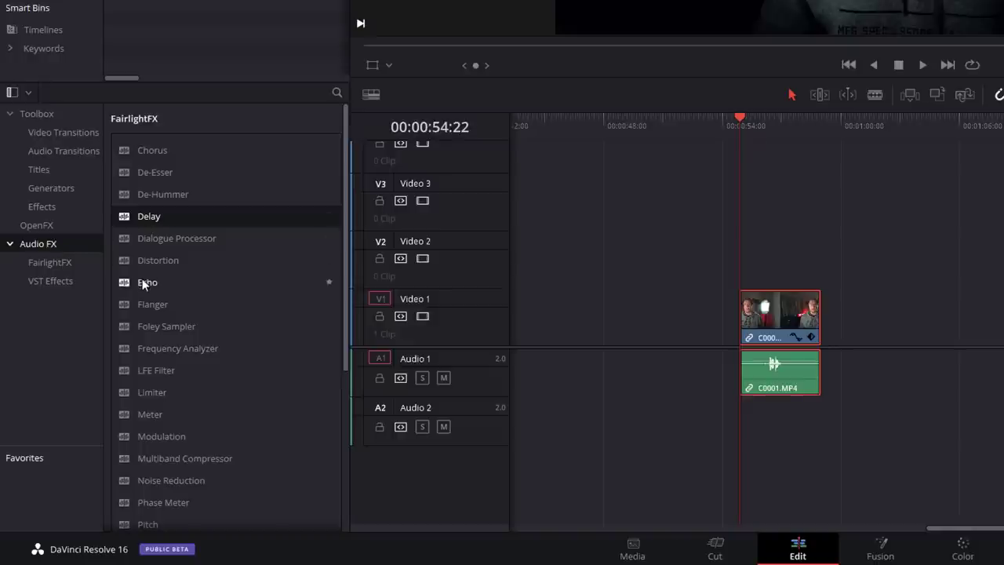
Apply Echo to the C0001.MP4 audio on Audio 1 using the Slow Crossover preset
{"action": "left_click_drag", "start_coordinate": [140, 282], "coordinate": [773, 378]}
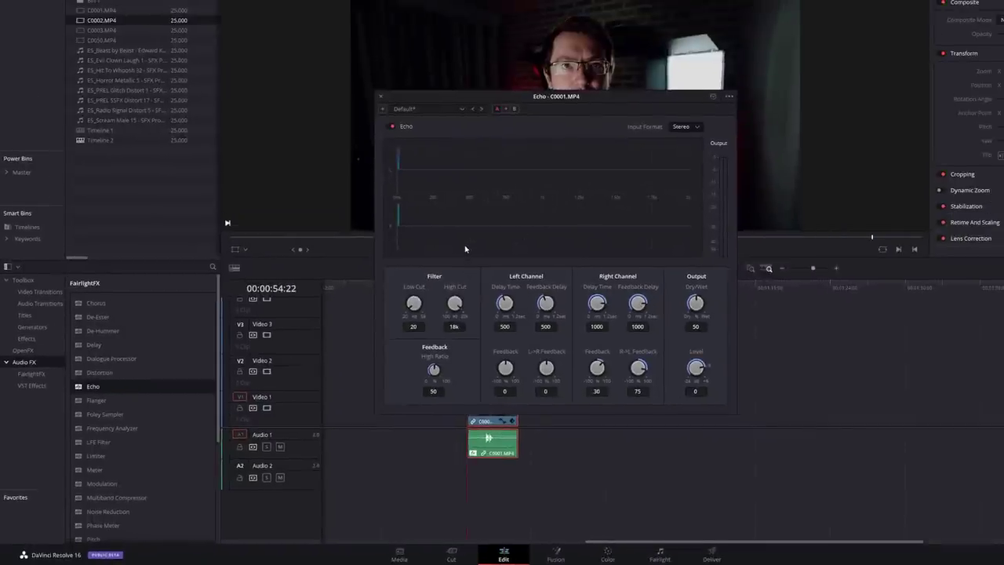
{"action": "left_click", "coordinate": [462, 110]}
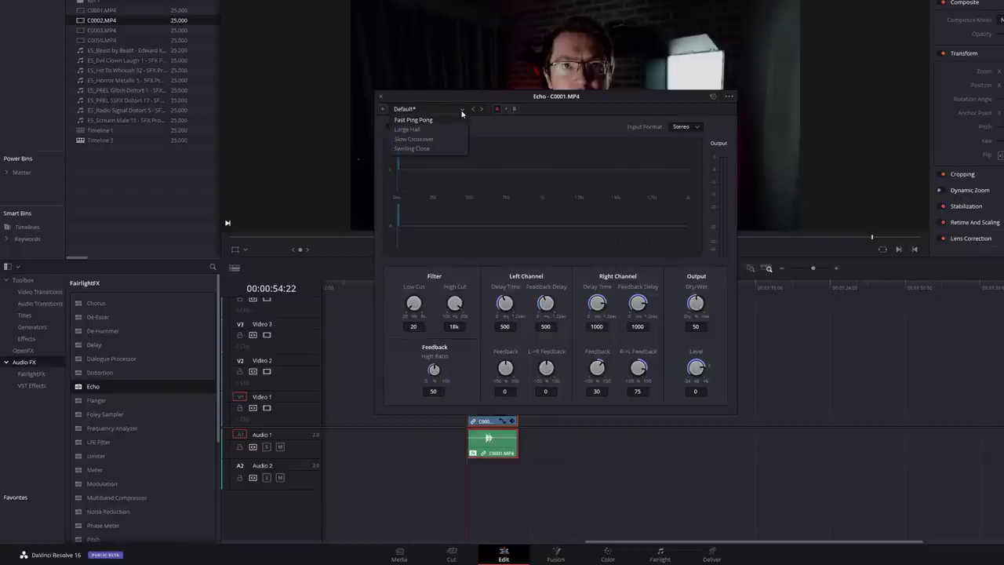
{"action": "left_click", "coordinate": [440, 140]}
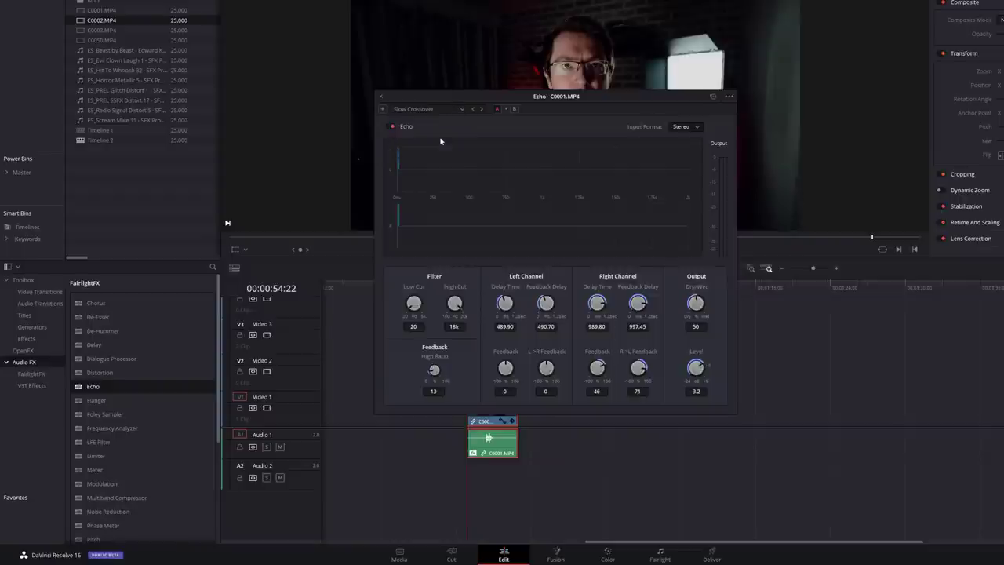
{"action": "left_click_drag", "start_coordinate": [600, 108], "coordinate": [346, 63]}
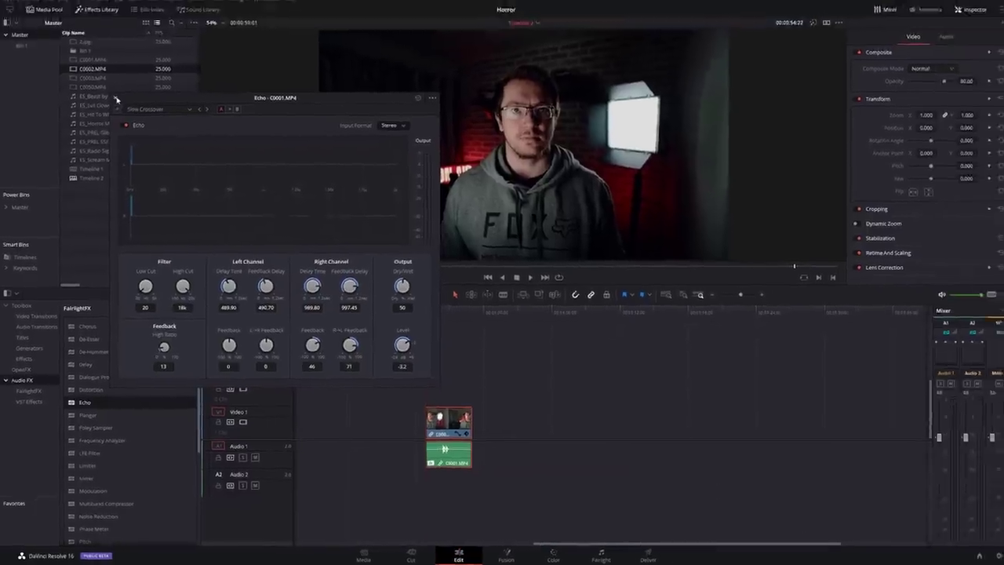
Close the Echo window and play the clip back to hear the echo
{"action": "left_click", "coordinate": [116, 103]}
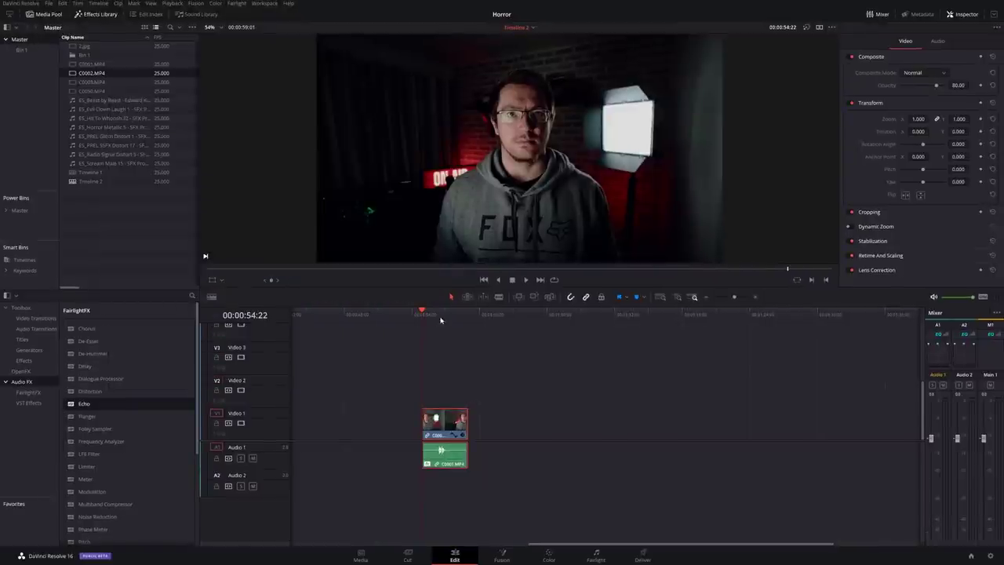
{"action": "key", "text": "space"}
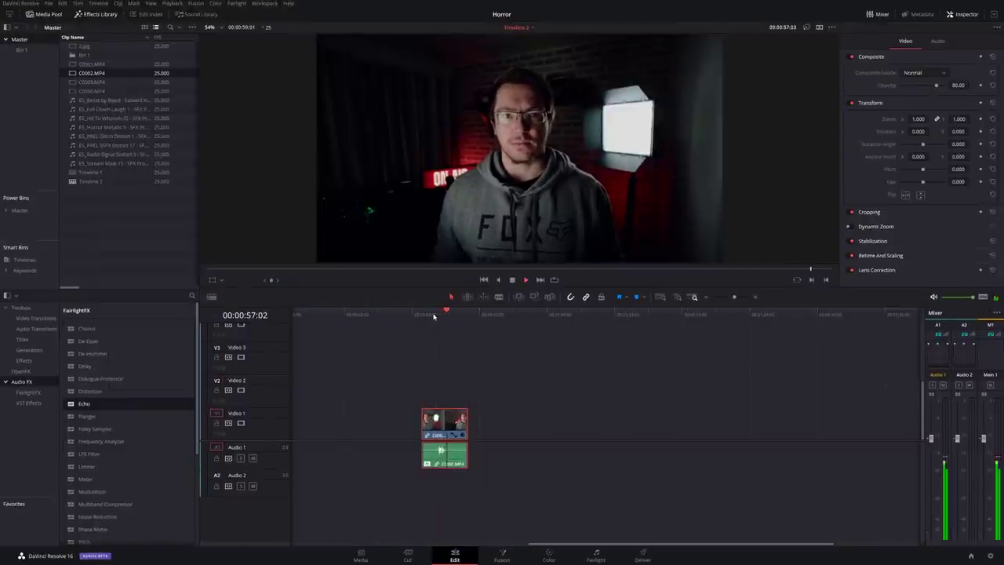
{"action": "left_click", "coordinate": [434, 314]}
{"action": "key", "text": "space"}
{"action": "key", "text": "space"}
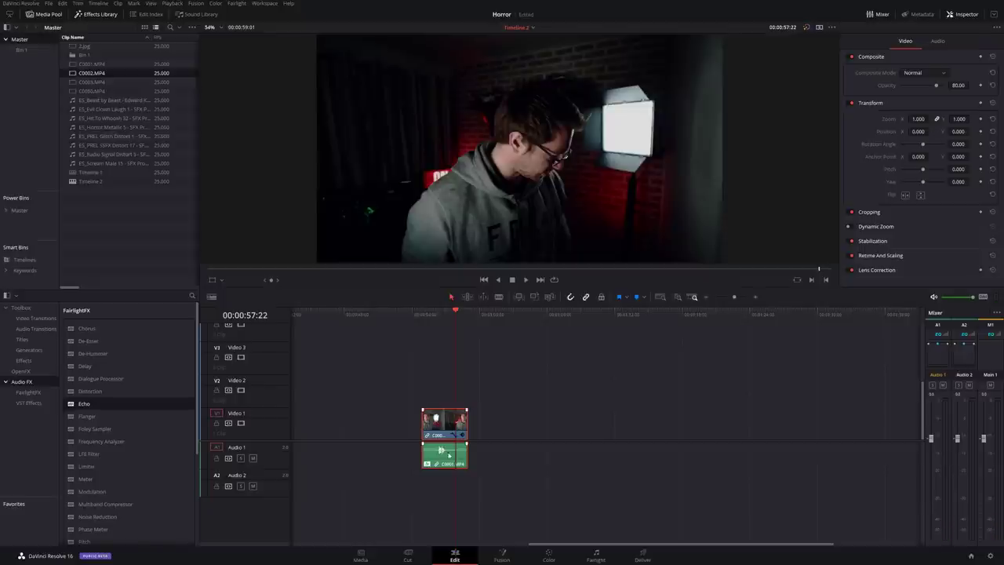
Select the clip and scroll its Inspector Audio properties down to the Echo settings
{"action": "left_click", "coordinate": [444, 455]}
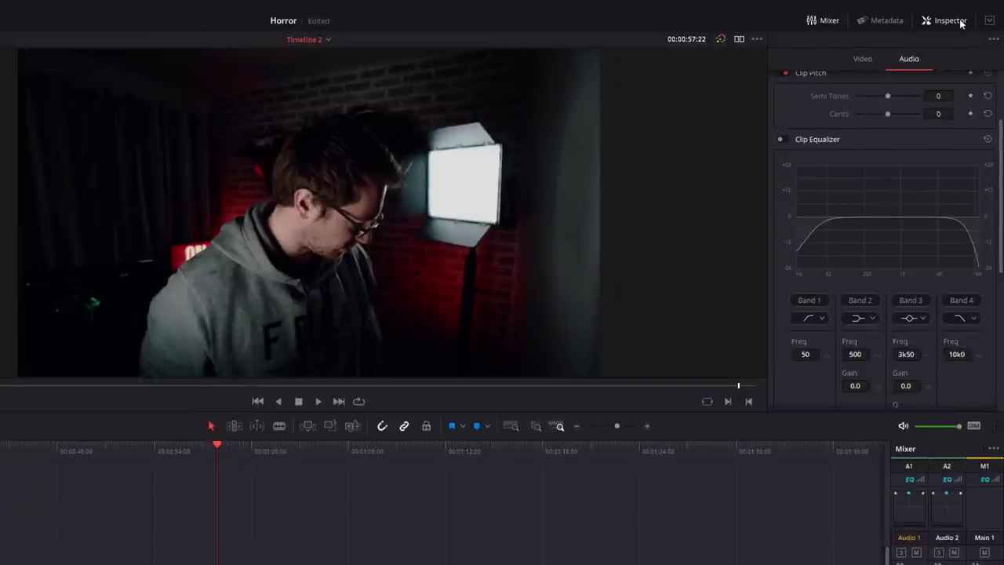
{"action": "scroll", "coordinate": [829, 150], "scroll_direction": "down", "scroll_amount": 5}
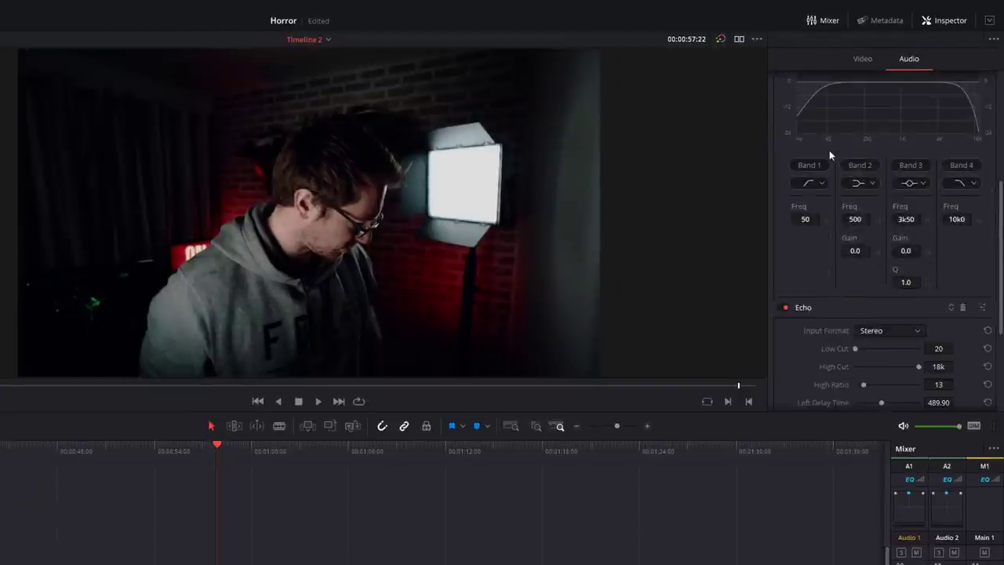
{"action": "scroll", "coordinate": [824, 250], "scroll_direction": "down", "scroll_amount": 2}
{"action": "scroll", "coordinate": [821, 290], "scroll_direction": "down", "scroll_amount": 1}
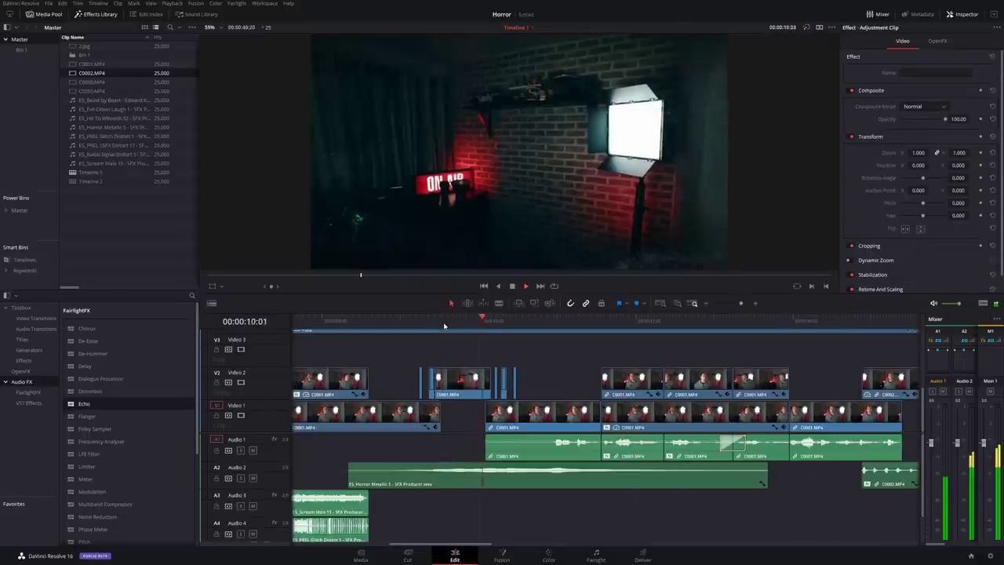
Replay the opening of Timeline 1 and view the timeline list without switching
{"action": "left_click", "coordinate": [455, 325]}
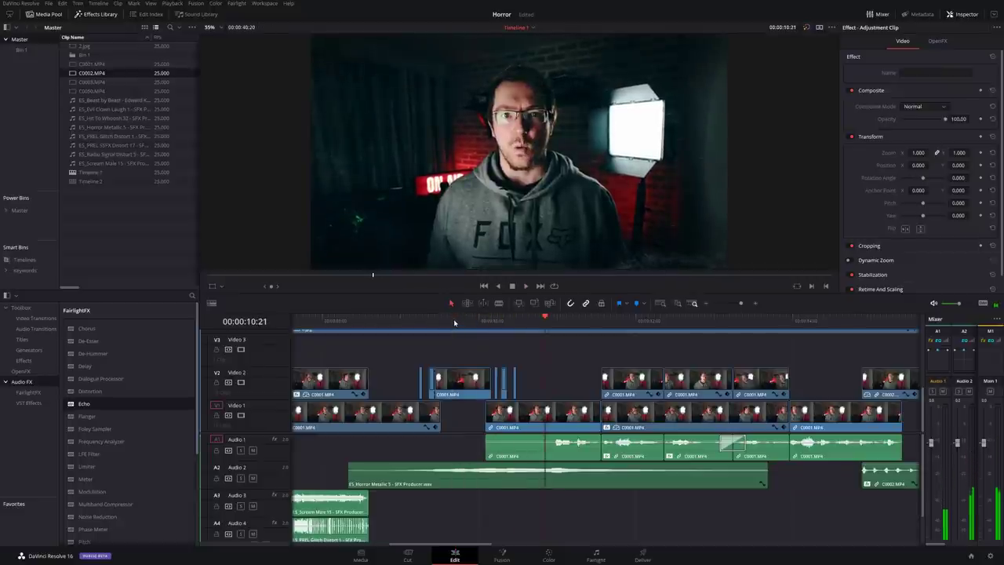
{"action": "left_click", "coordinate": [530, 29]}
{"action": "left_click", "coordinate": [527, 53]}
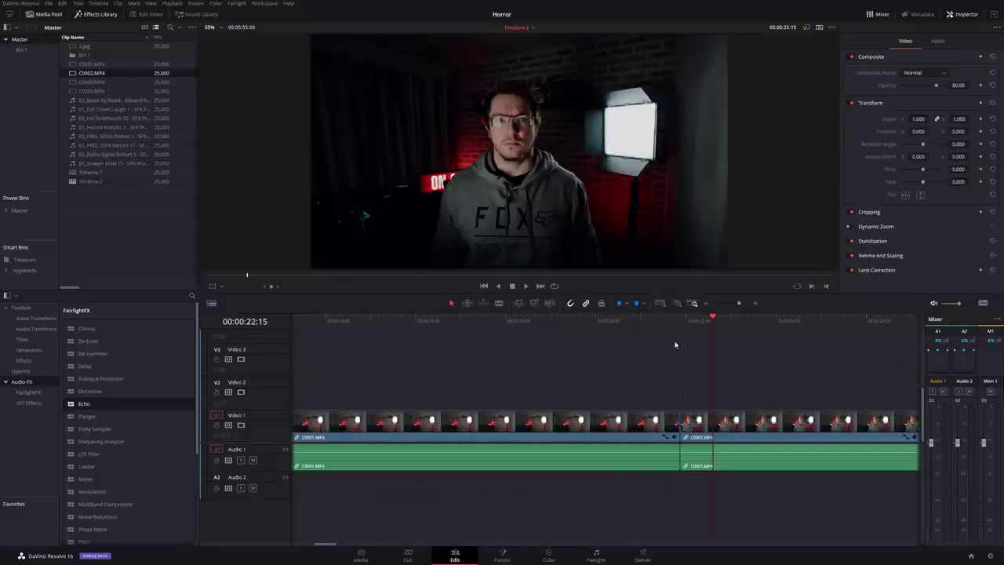
Zoom to the split near 00:00:21:22 and move C0001.MP4's later part onto Video 2/Audio 2
{"action": "left_click_drag", "start_coordinate": [326, 544], "coordinate": [332, 544]}
{"action": "left_click_drag", "start_coordinate": [430, 322], "coordinate": [613, 321]}
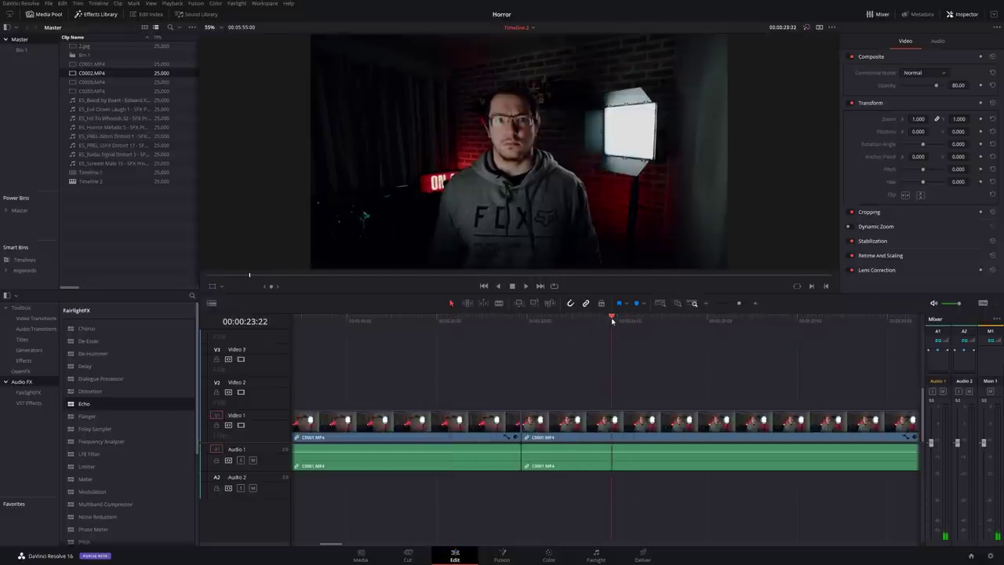
{"action": "left_click", "coordinate": [756, 303]}
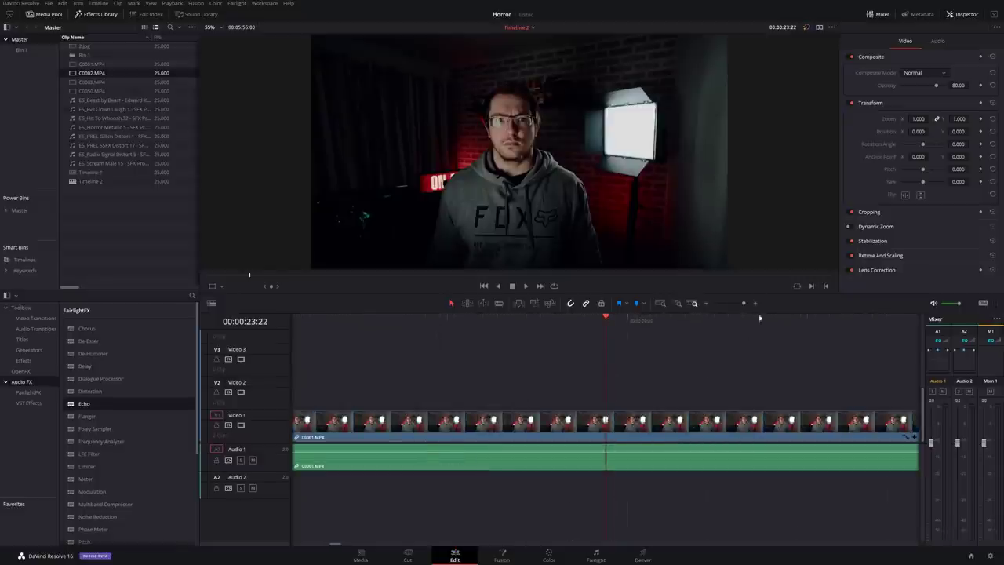
{"action": "left_click", "coordinate": [706, 304]}
{"action": "left_click_drag", "start_coordinate": [471, 320], "coordinate": [425, 321]}
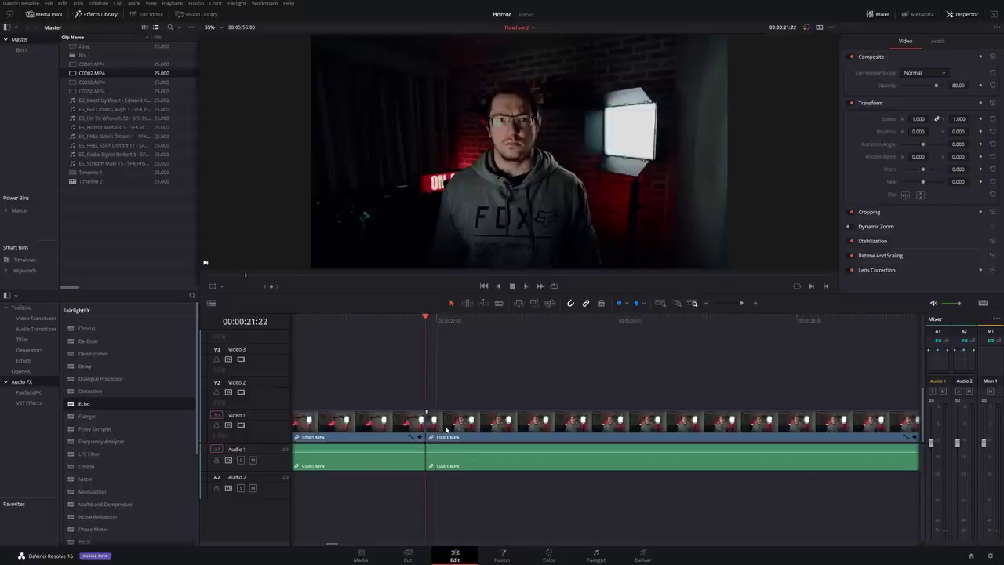
{"action": "left_click_drag", "start_coordinate": [449, 429], "coordinate": [424, 411]}
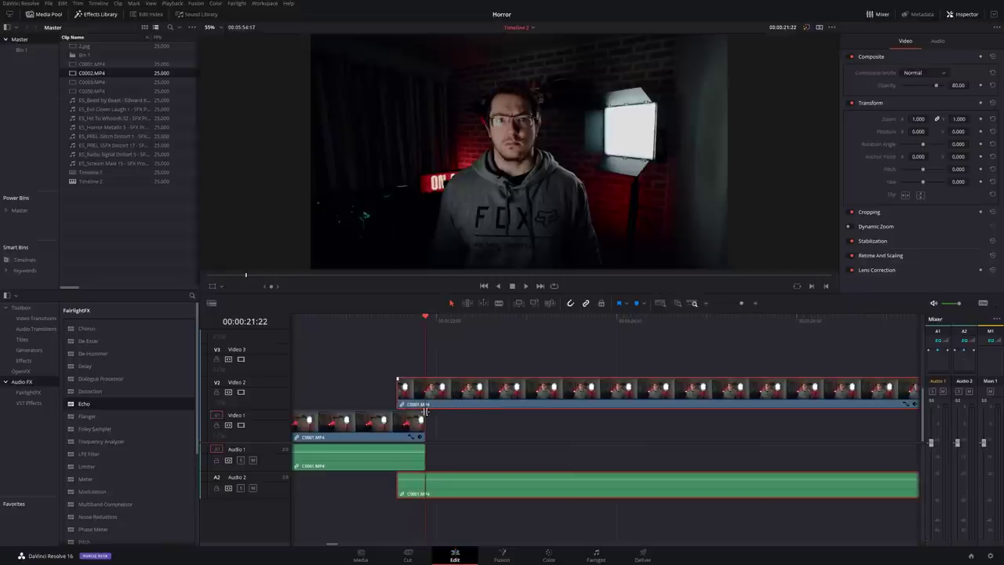
{"action": "left_click", "coordinate": [399, 320]}
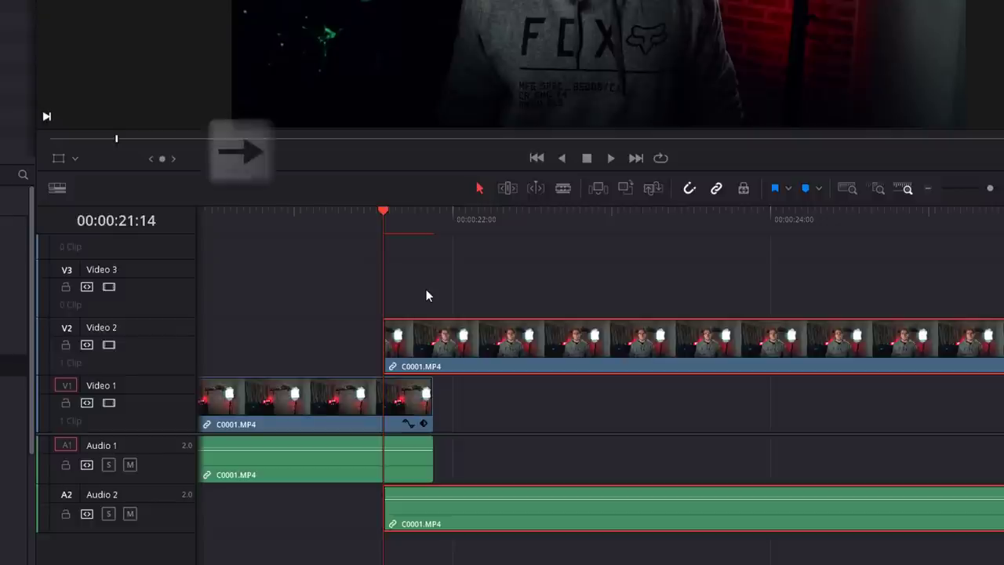
Cut the Video 2 and Audio 2 clips at several successive frames before the main clip
{"action": "key", "text": "Right"}
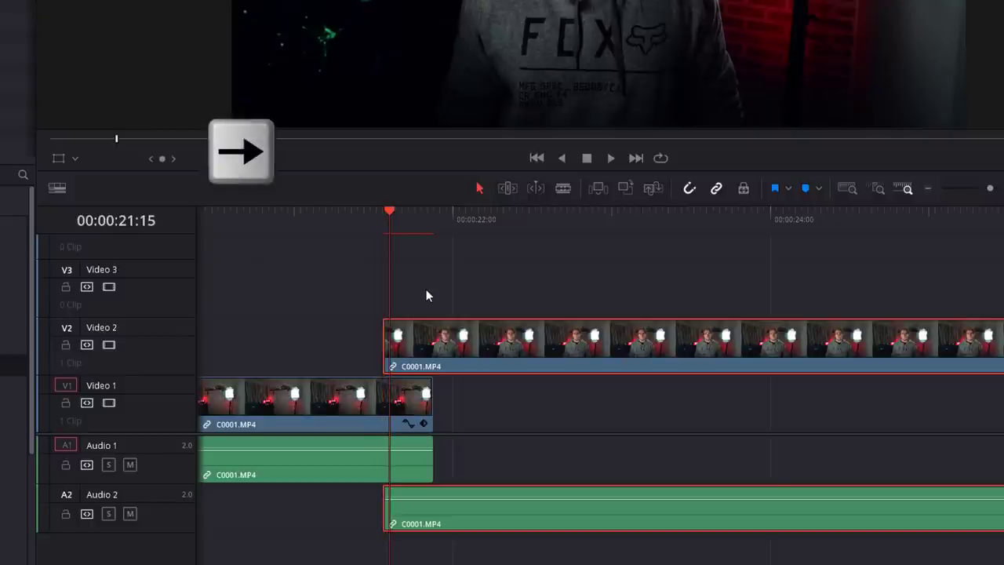
{"action": "key", "text": "ctrl+b"}
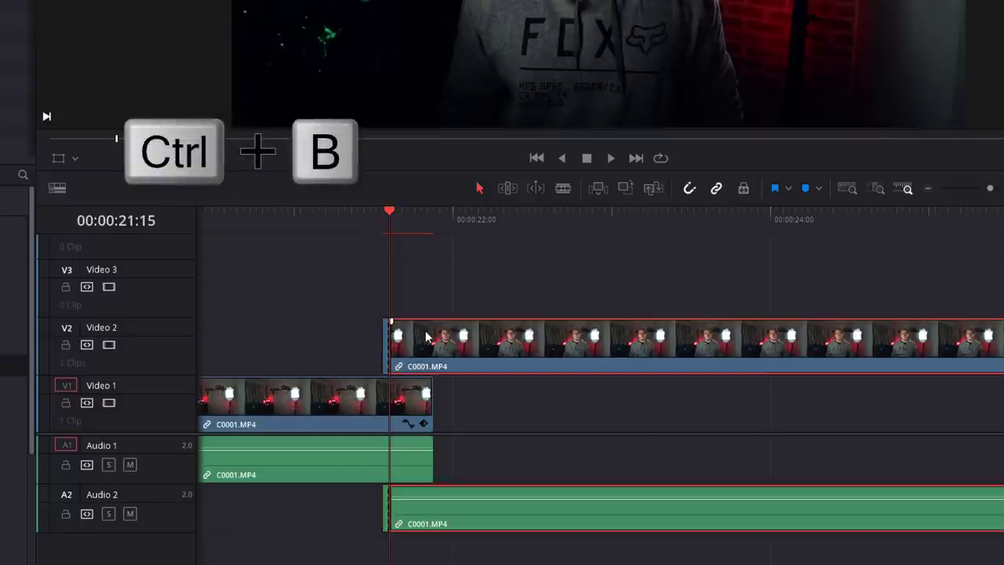
{"action": "key", "text": "Right"}
{"action": "key", "text": "Right"}
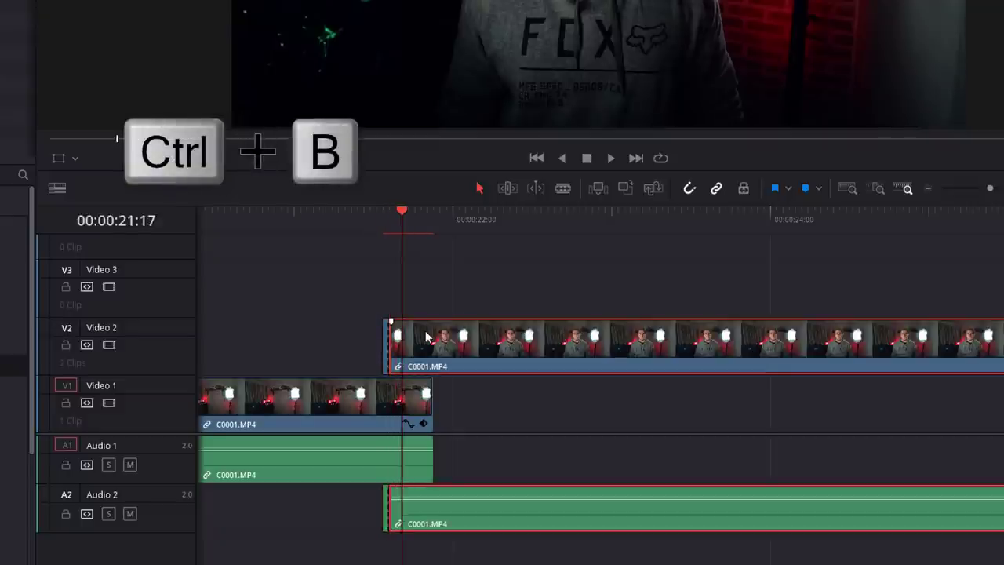
{"action": "key", "text": "ctrl+b"}
{"action": "key", "text": "Right"}
{"action": "key", "text": "Right"}
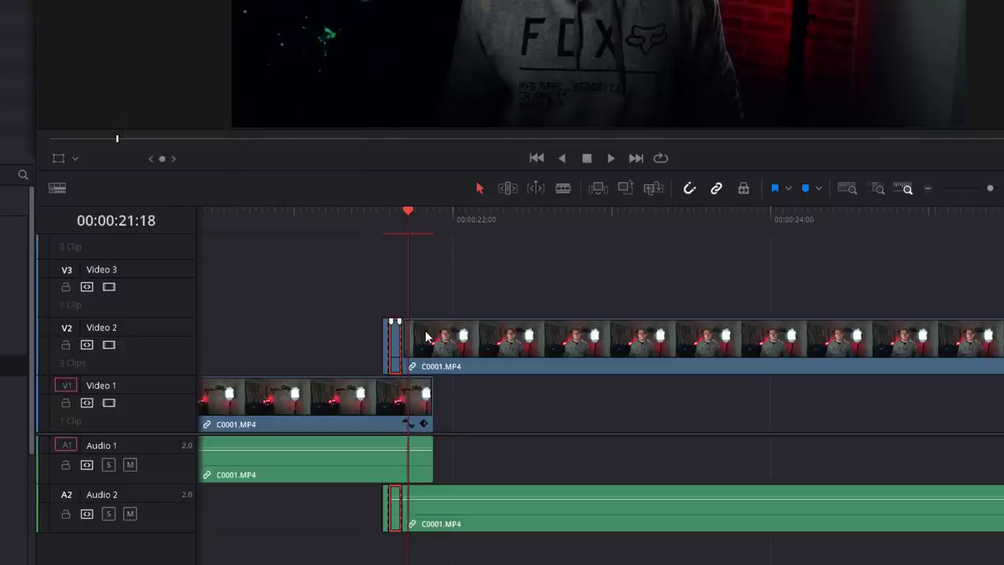
{"action": "key", "text": "ctrl+b"}
{"action": "key", "text": "Right"}
{"action": "key", "text": "Right"}
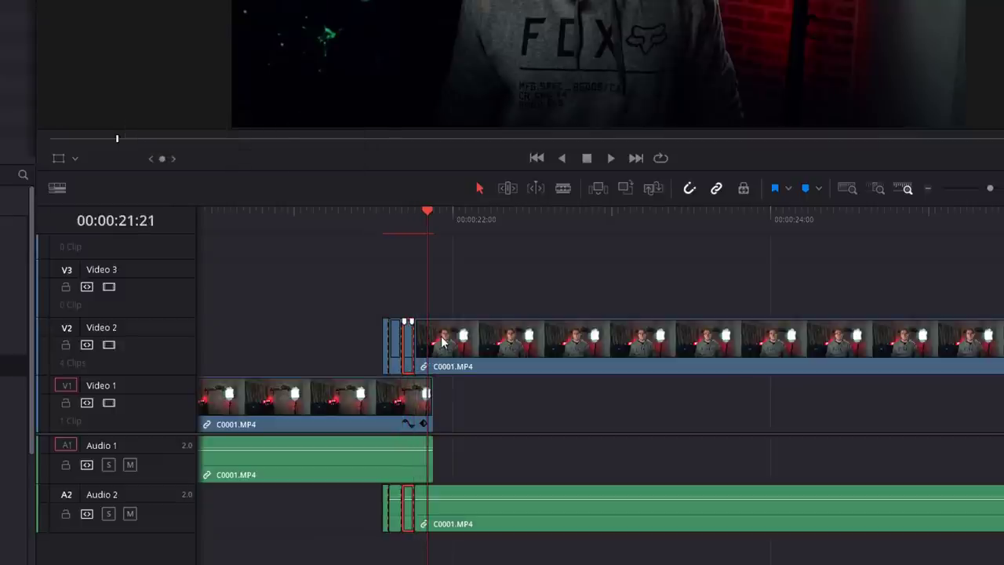
{"action": "key", "text": "ctrl+b"}
{"action": "key", "text": "Right"}
{"action": "key", "text": "Right"}
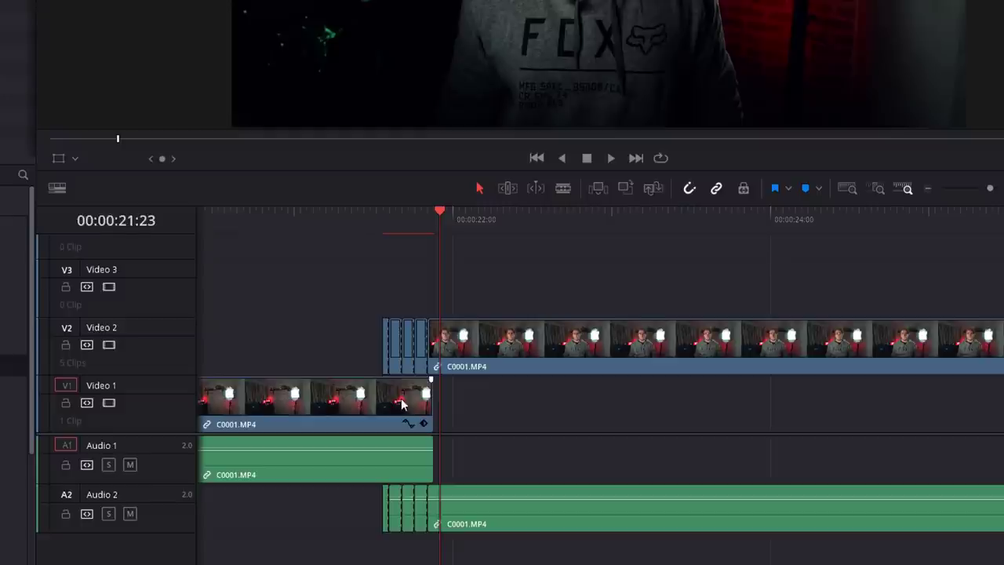
Delete the two short leftover fragments and play back the cleaned-up cut
{"action": "left_click", "coordinate": [394, 372]}
{"action": "key", "text": "BackSpace"}
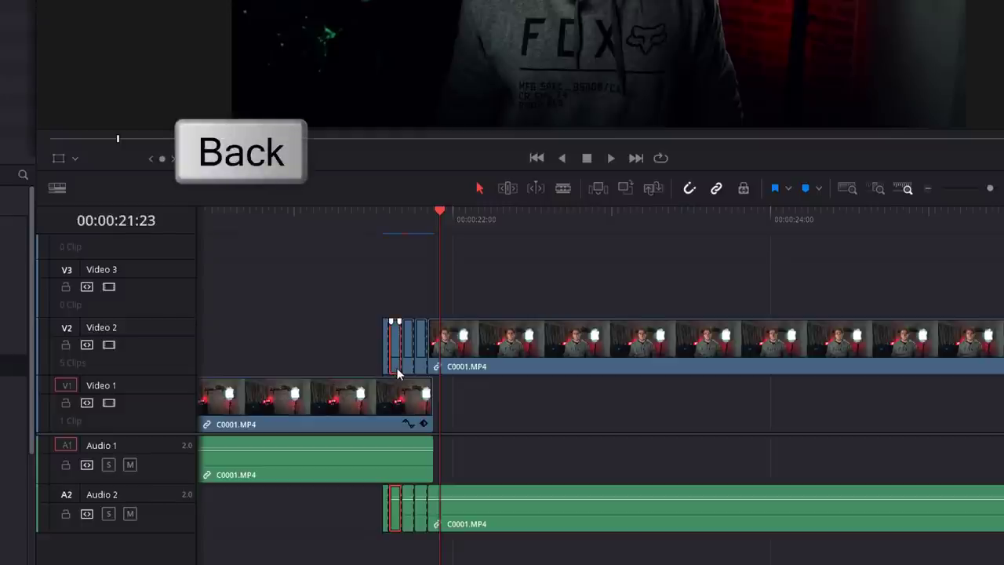
{"action": "left_click", "coordinate": [421, 368]}
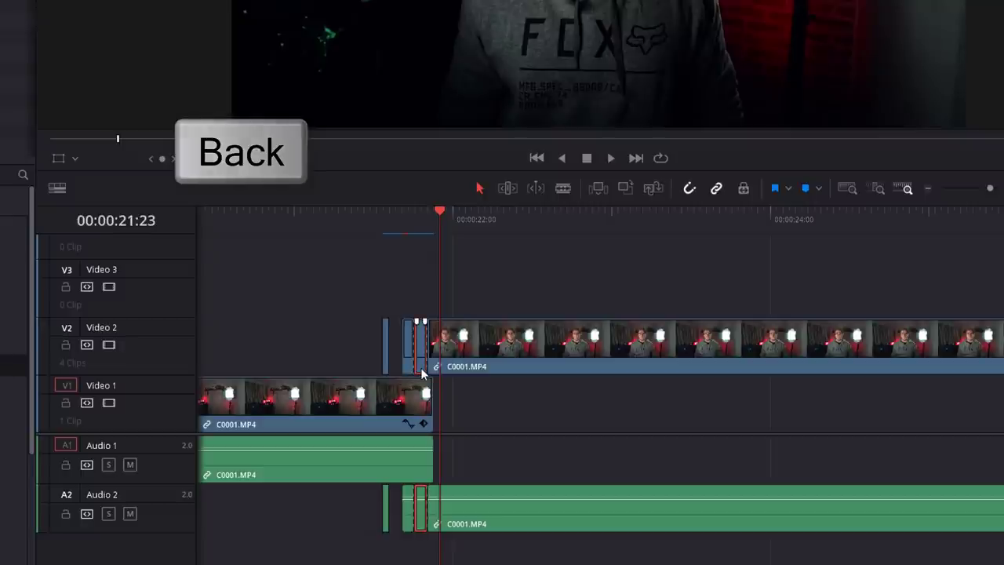
{"action": "key", "text": "BackSpace"}
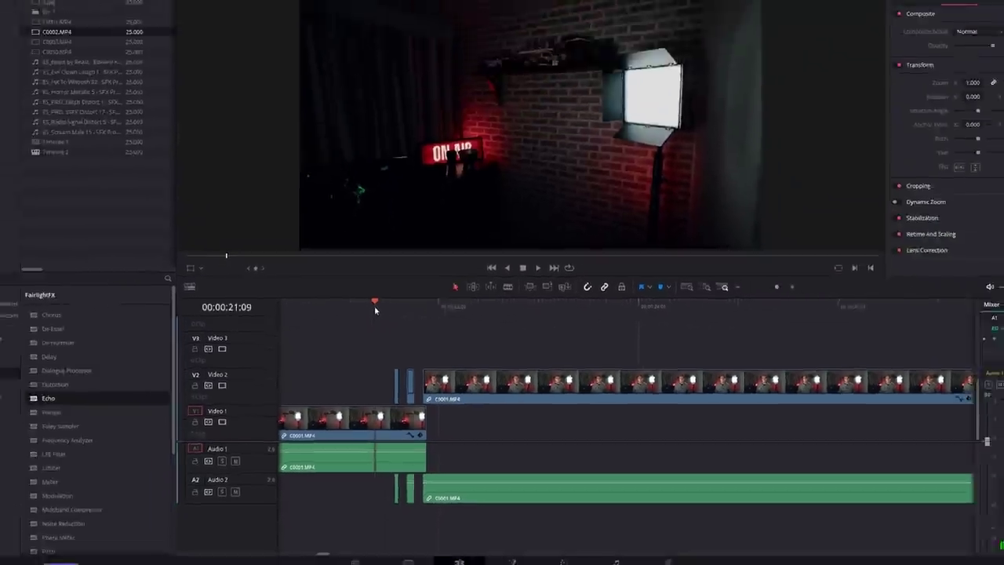
{"action": "key", "text": "space"}
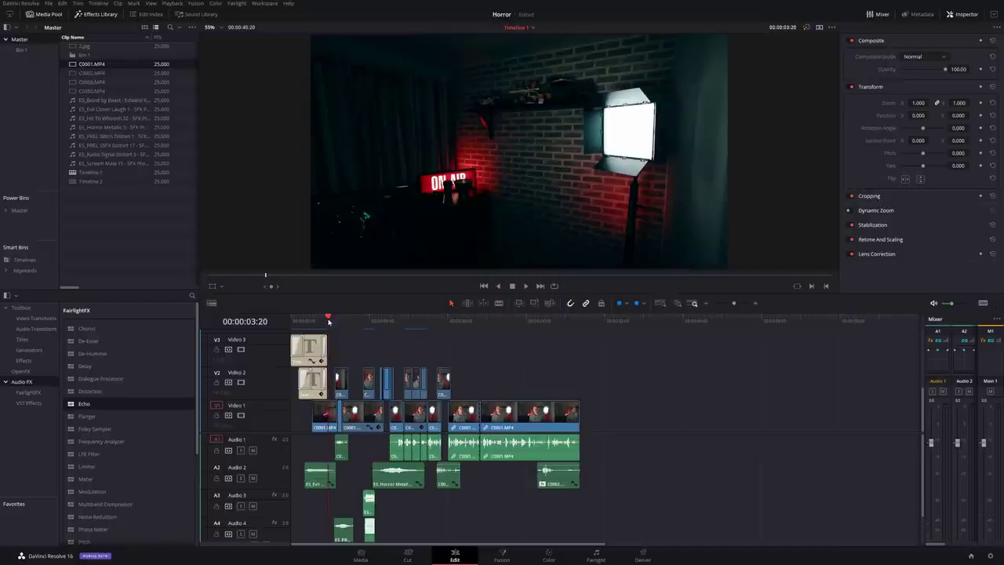
Play through Timeline 1's opening, checking the C0001.MP4 clip whose Zoom is 1.200
{"action": "key", "text": "space"}
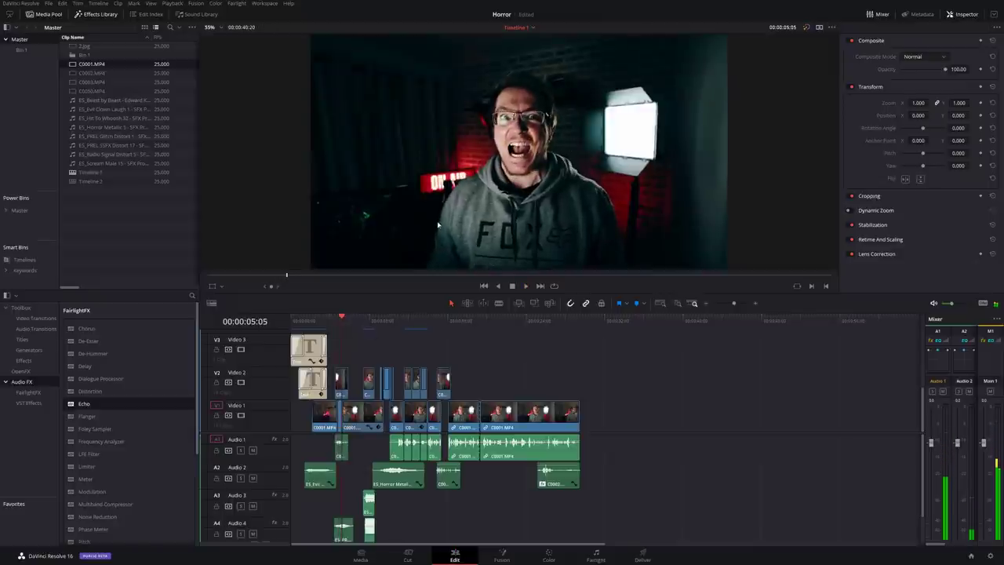
{"action": "key", "text": "space"}
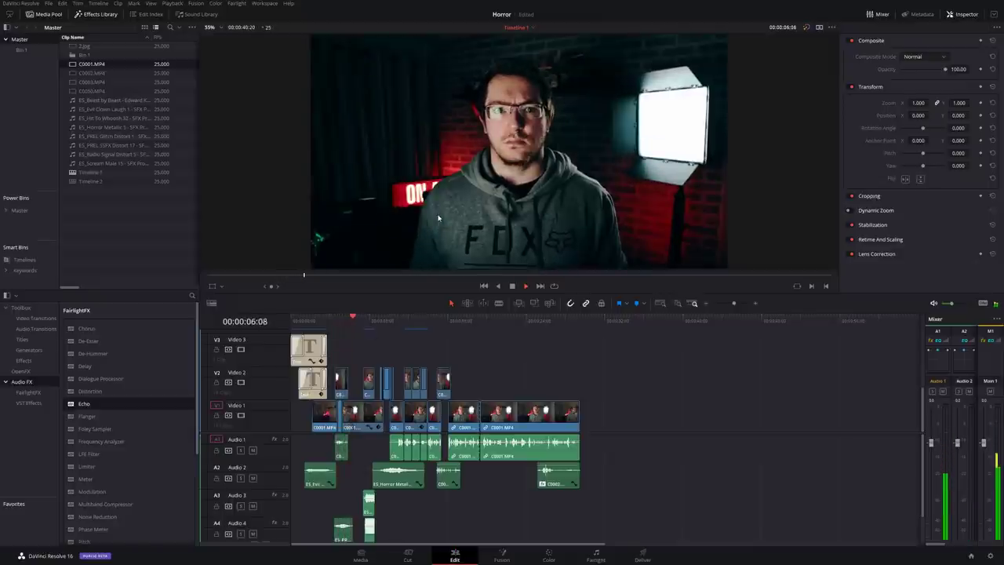
{"action": "left_click", "coordinate": [517, 139]}
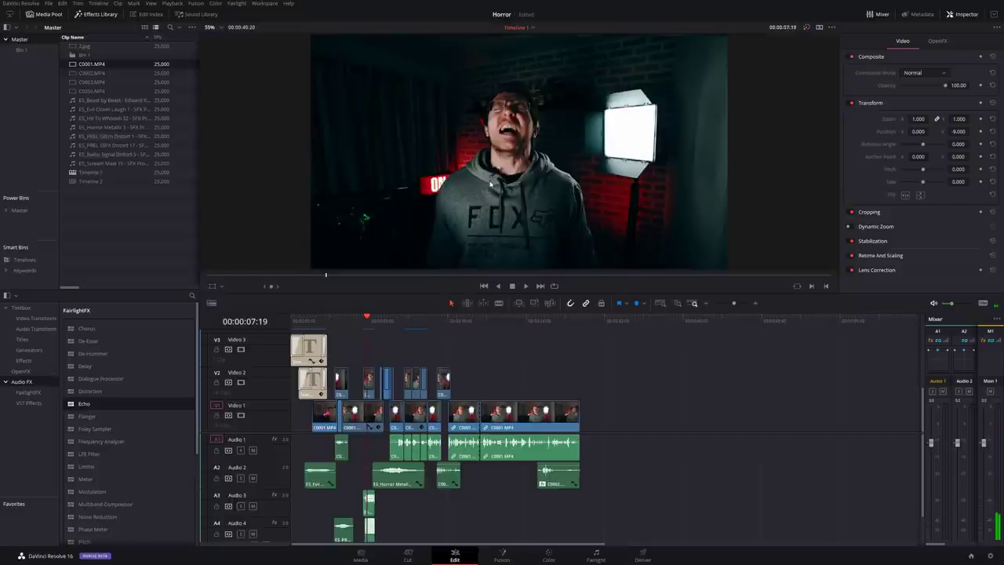
{"action": "key", "text": "space"}
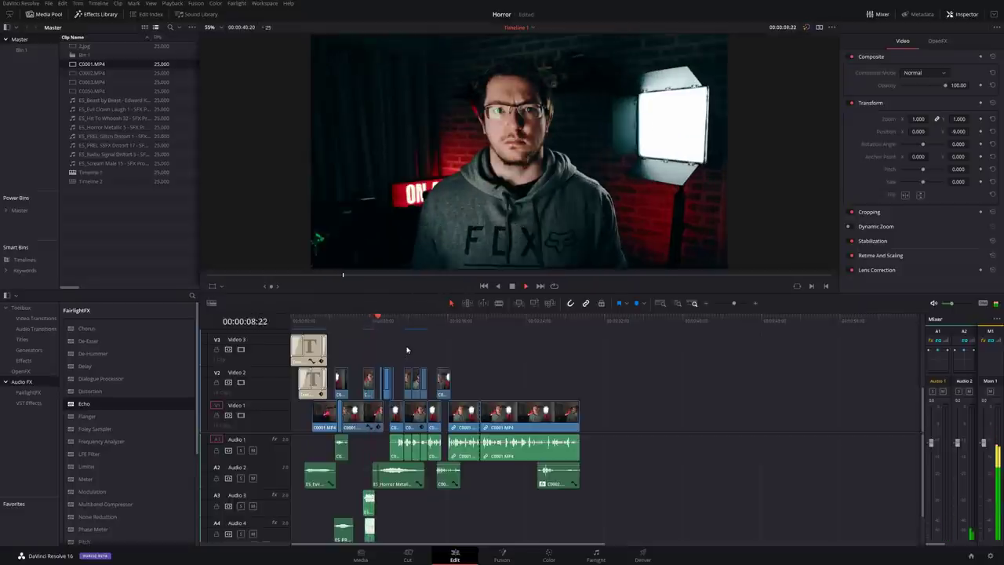
{"action": "key", "text": "space"}
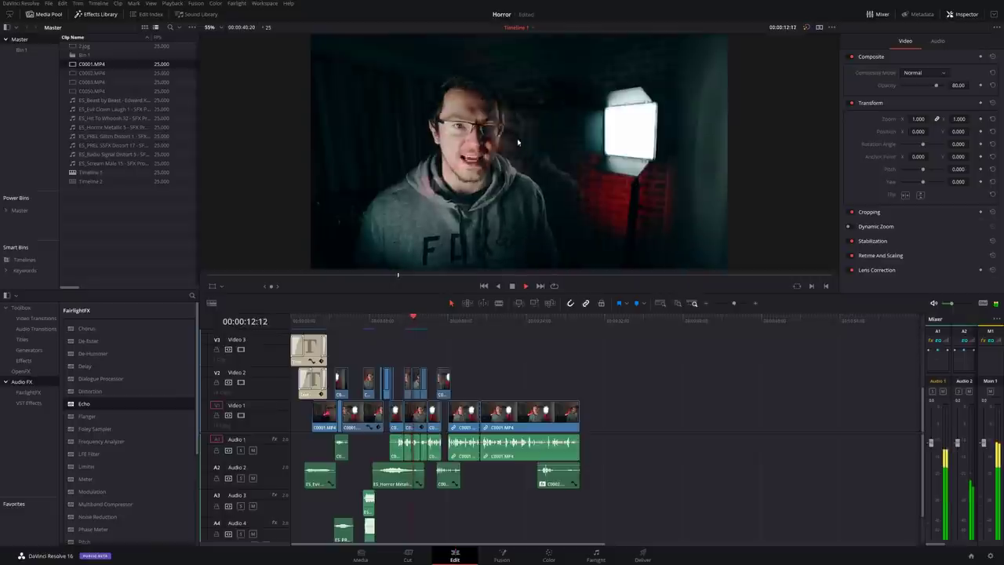
{"action": "key", "text": "space"}
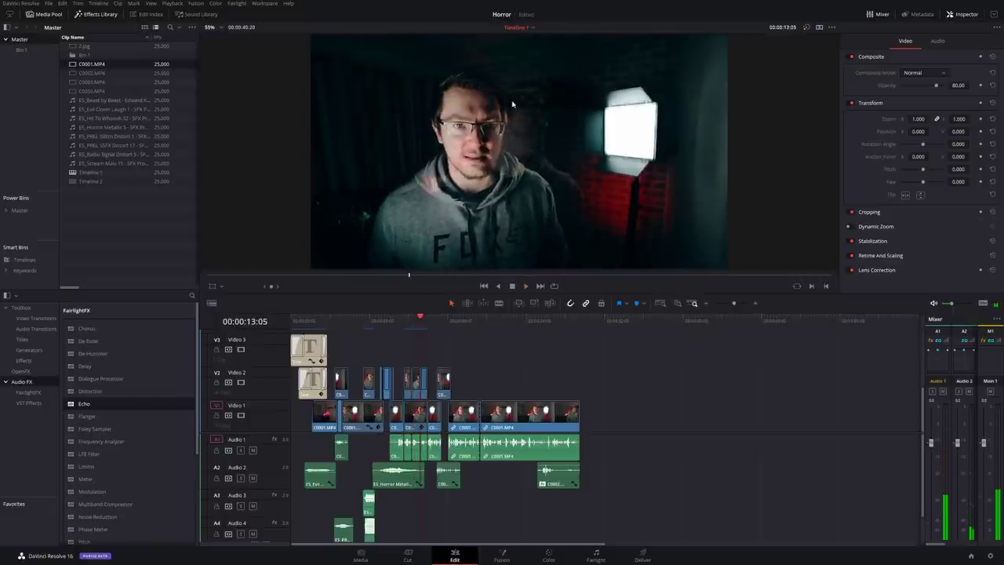
{"action": "key", "text": "space"}
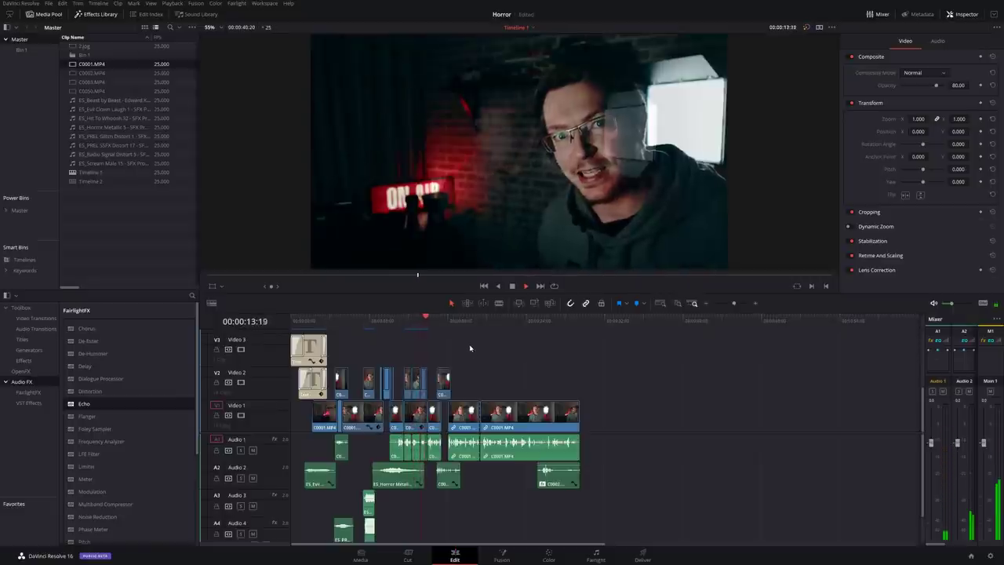
{"action": "key", "text": "space"}
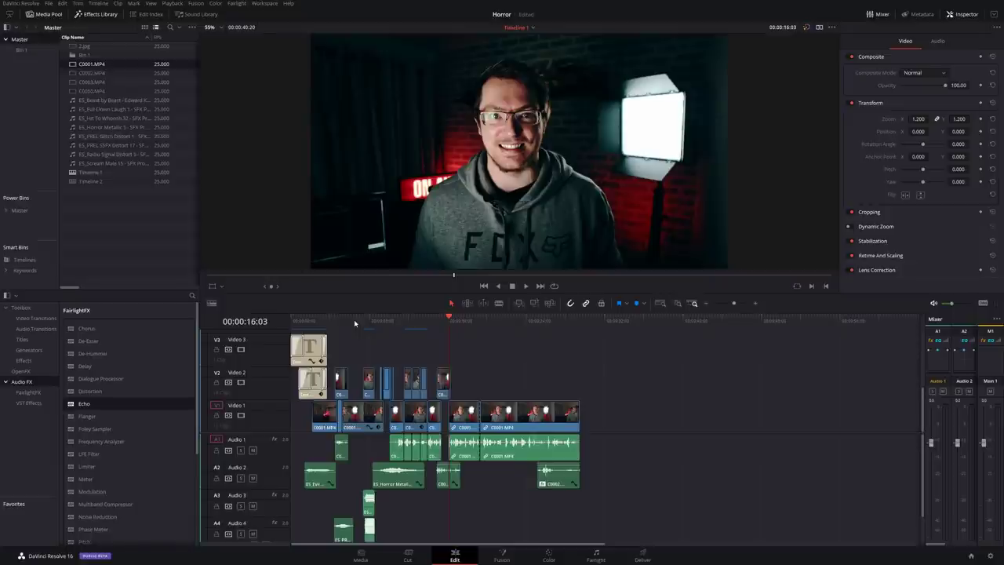
Place 2.jpg on a new track above Video 3, spanning about 00:00:02–00:00:11, and scrub it
{"action": "scroll", "coordinate": [373, 370], "scroll_direction": "up", "scroll_amount": 1}
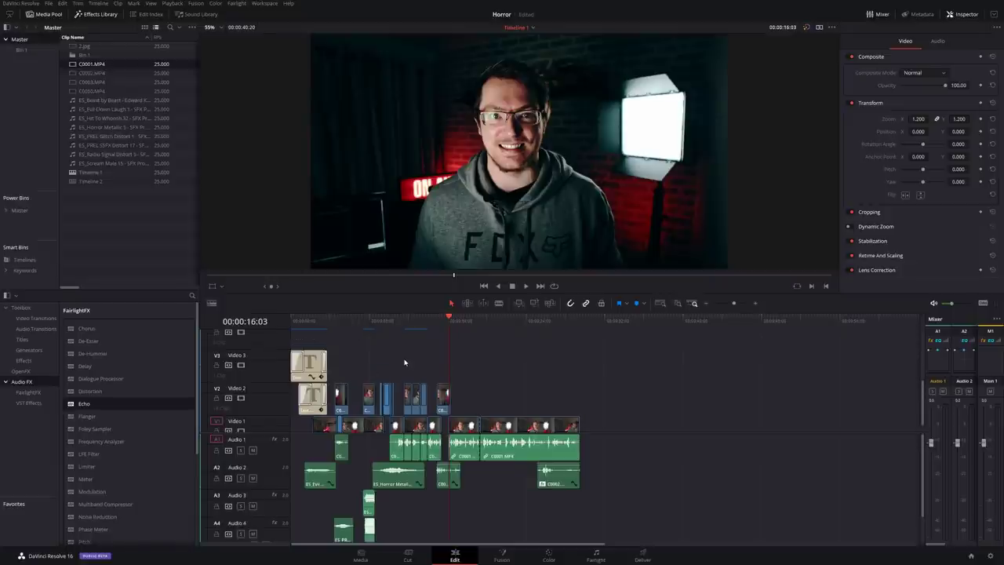
{"action": "scroll", "coordinate": [394, 370], "scroll_direction": "down", "scroll_amount": 1}
{"action": "scroll", "coordinate": [392, 370], "scroll_direction": "up", "scroll_amount": 1}
{"action": "left_click", "coordinate": [106, 228]}
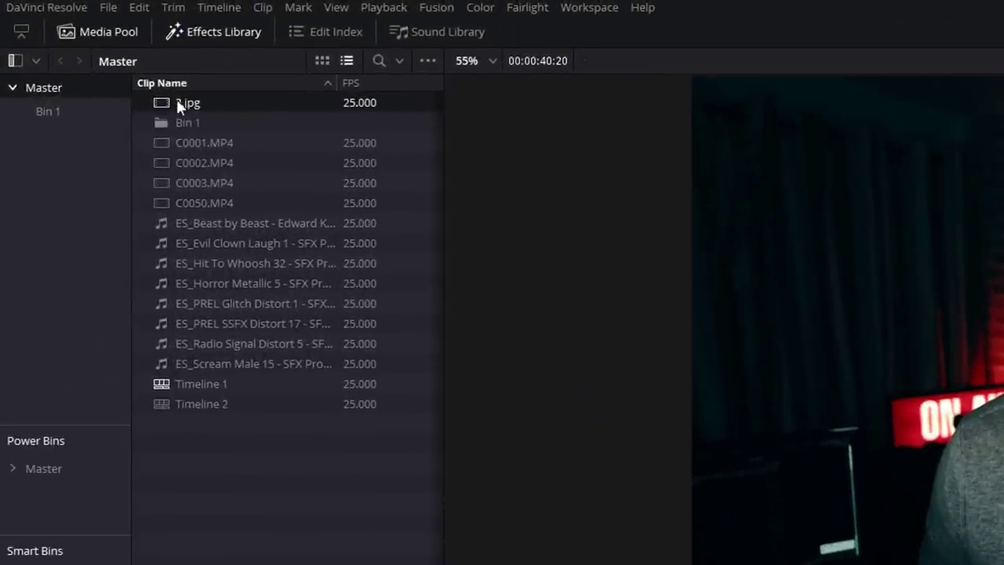
{"action": "left_click_drag", "start_coordinate": [193, 102], "coordinate": [256, 292]}
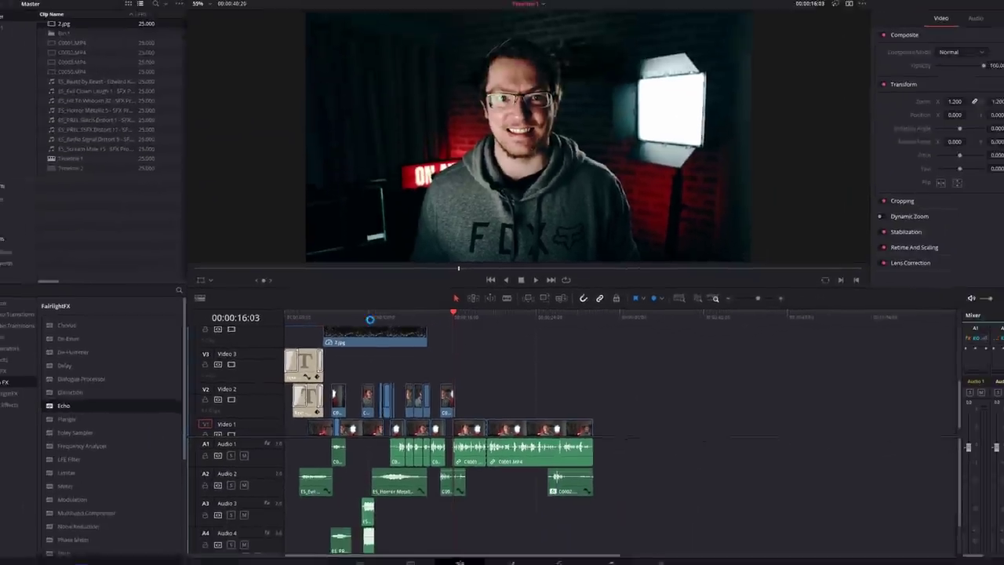
{"action": "left_click", "coordinate": [324, 250]}
{"action": "left_click_drag", "start_coordinate": [352, 326], "coordinate": [328, 328]}
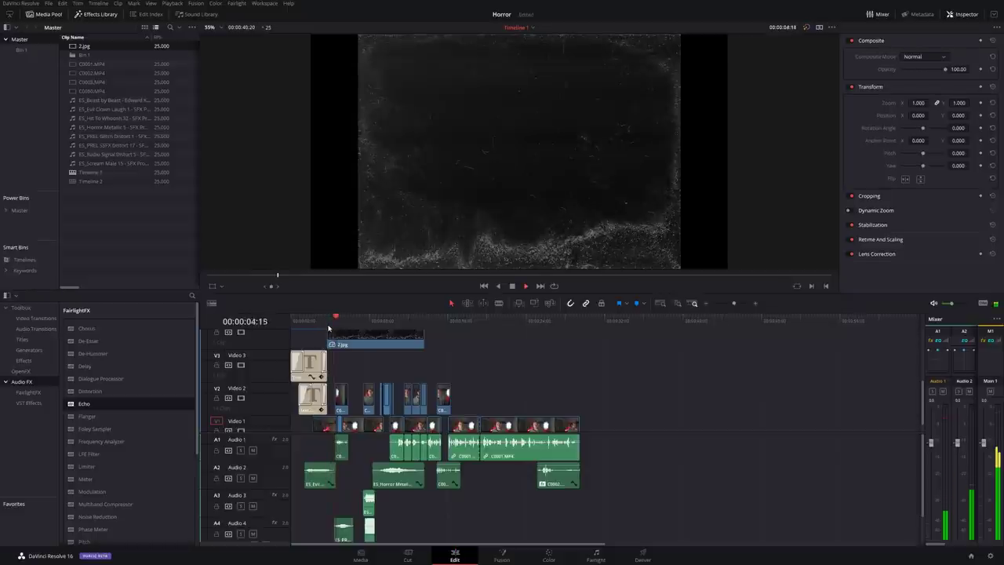
Zoom the 2.jpg texture to 1.310 to fill the frame, replay, and save the project
{"action": "left_click", "coordinate": [386, 342]}
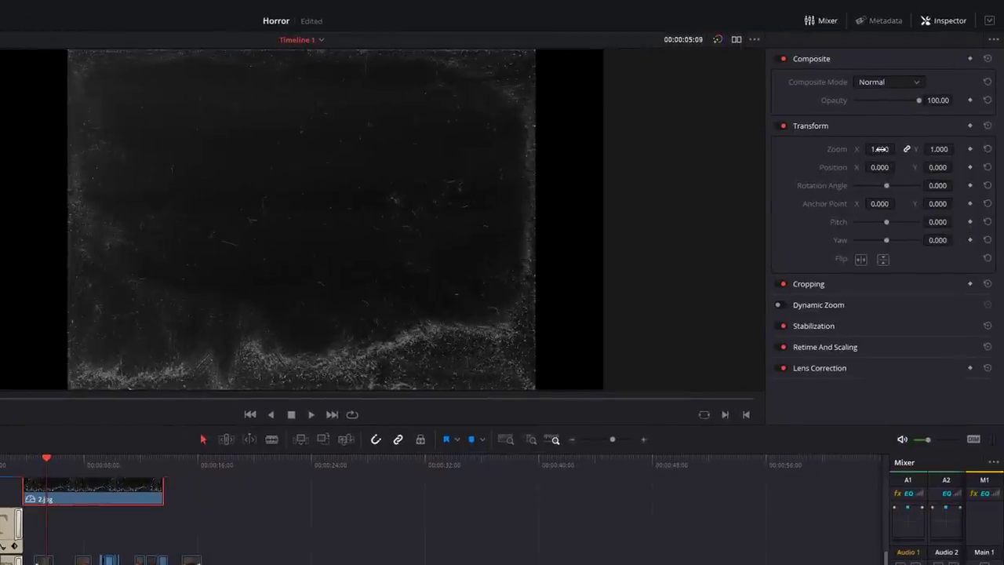
{"action": "left_click_drag", "start_coordinate": [881, 148], "coordinate": [898, 149]}
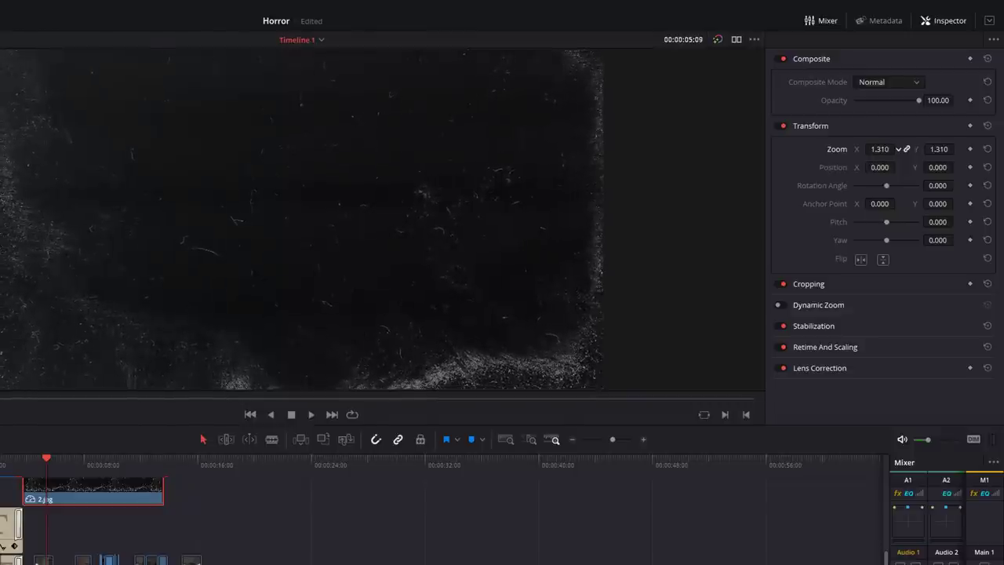
{"action": "key", "text": "slash"}
{"action": "key", "text": "ctrl+s"}
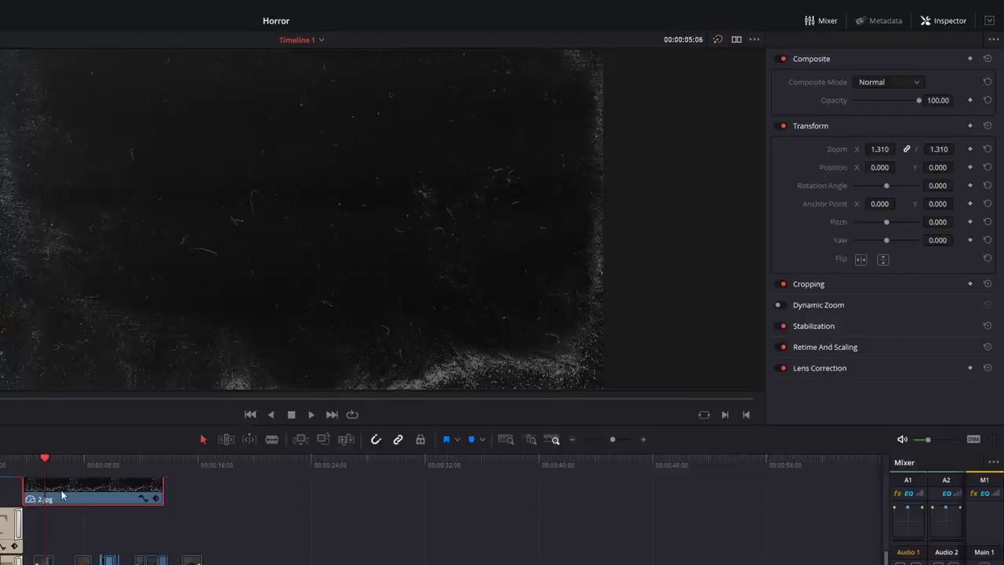
Set the texture's Composite Mode to Add and lower its opacity to about 70
{"action": "left_click", "coordinate": [889, 82]}
{"action": "left_click", "coordinate": [866, 113]}
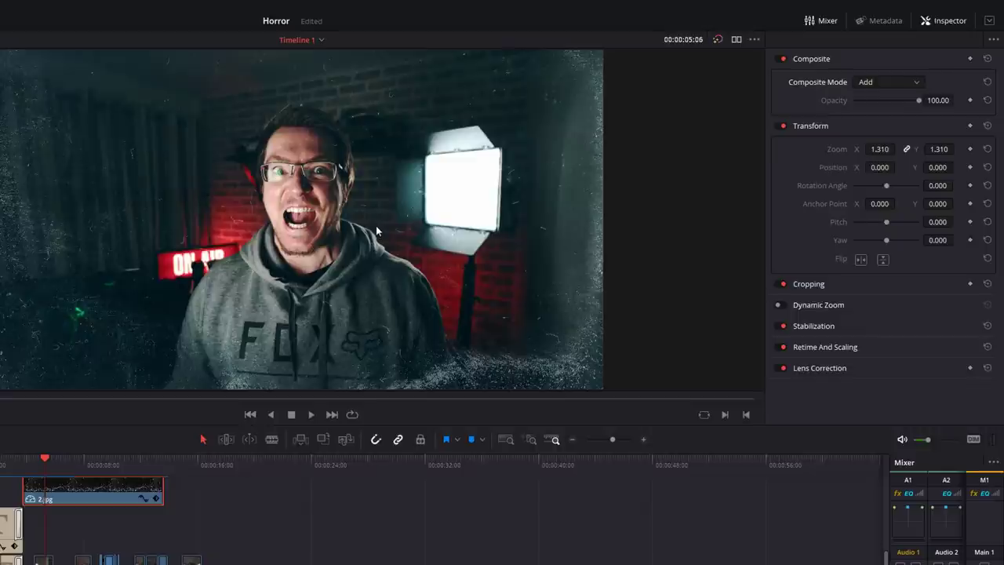
{"action": "mouse_move", "coordinate": [917, 101]}
{"action": "left_mouse_down"}
{"action": "mouse_move", "coordinate": [878, 103]}
{"action": "mouse_move", "coordinate": [899, 107]}
{"action": "left_mouse_up"}
{"action": "left_click_drag", "start_coordinate": [36, 471], "coordinate": [92, 465]}
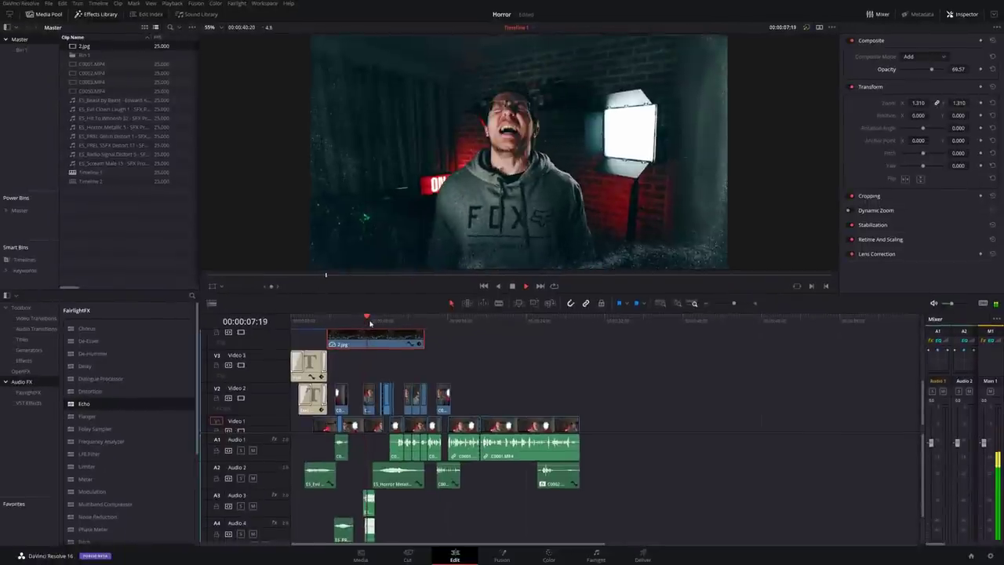
{"action": "left_click", "coordinate": [327, 320]}
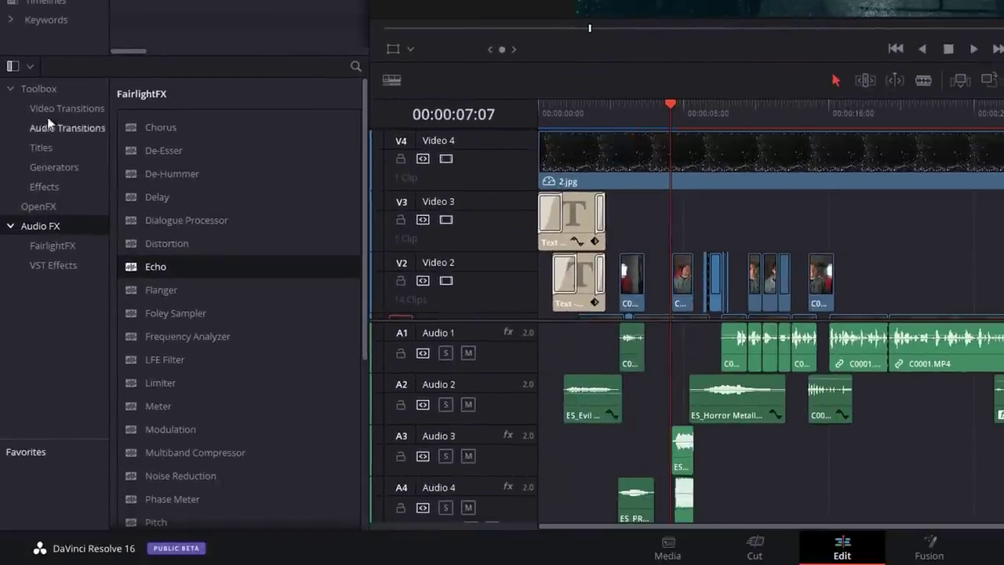
Place an Adjustment Clip on Video 5 and trim it to match the texture clip
{"action": "left_click", "coordinate": [49, 186]}
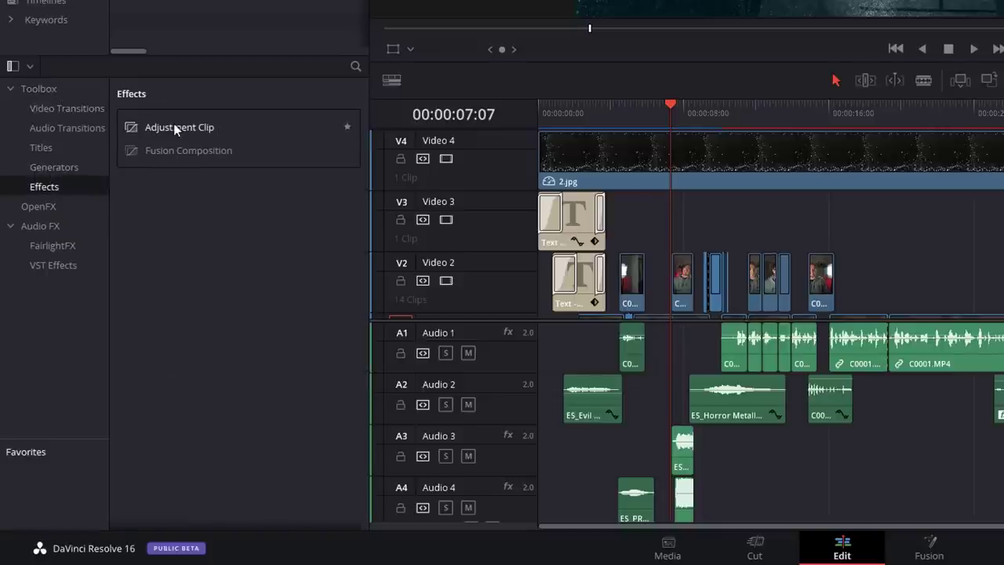
{"action": "left_click_drag", "start_coordinate": [166, 129], "coordinate": [536, 149]}
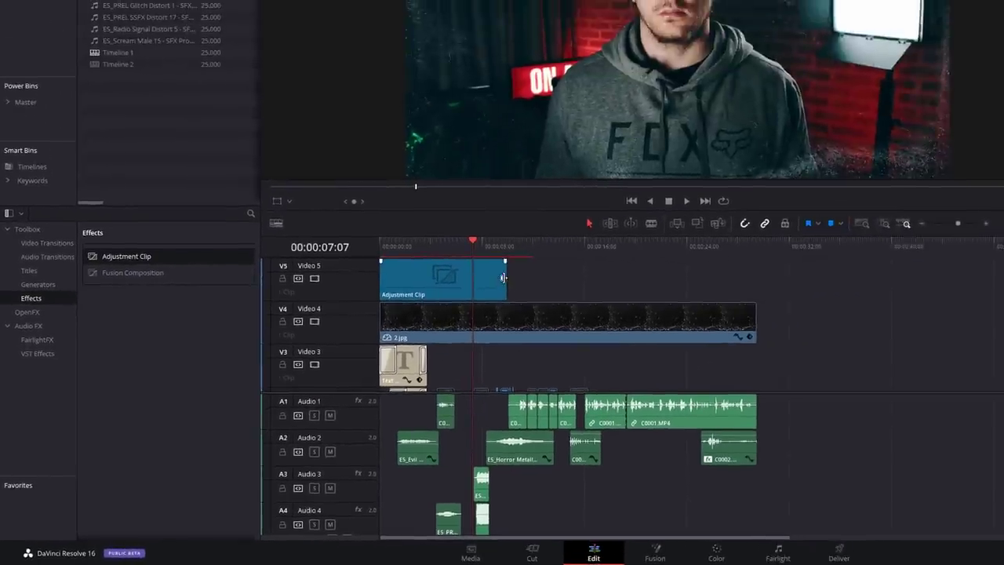
{"action": "left_click_drag", "start_coordinate": [700, 177], "coordinate": [1003, 178]}
{"action": "left_click_drag", "start_coordinate": [730, 285], "coordinate": [757, 285]}
{"action": "left_click_drag", "start_coordinate": [420, 248], "coordinate": [448, 247]}
{"action": "left_click", "coordinate": [468, 278]}
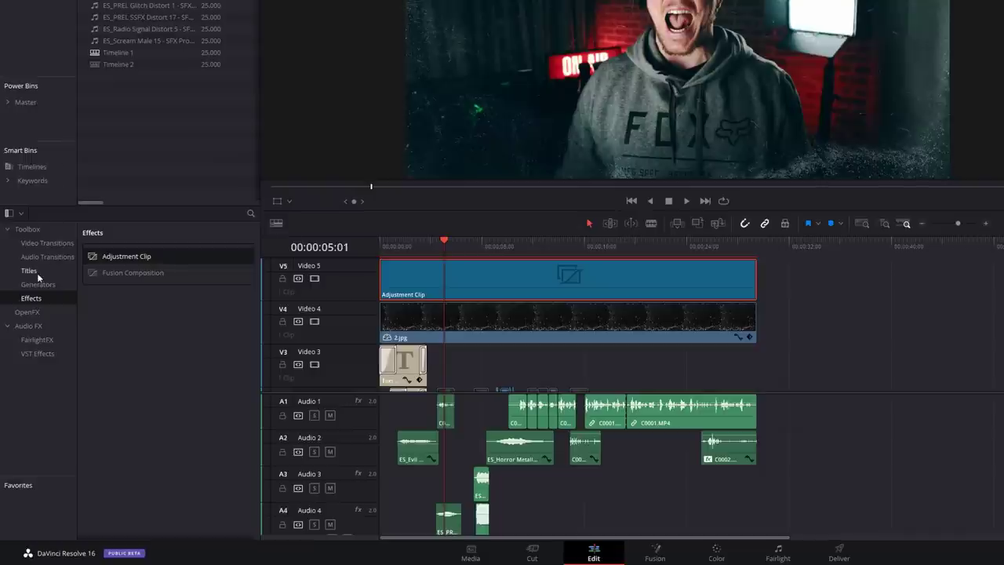
Drop the OpenFX Camera Shake filter onto the adjustment clip
{"action": "left_click", "coordinate": [27, 312]}
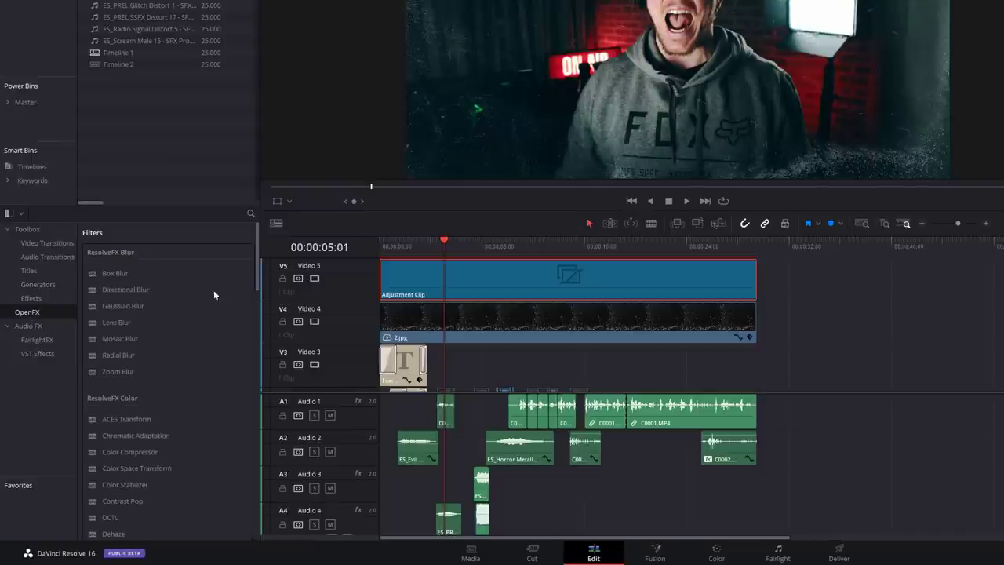
{"action": "left_click_drag", "start_coordinate": [259, 241], "coordinate": [262, 461]}
{"action": "scroll", "coordinate": [167, 434], "scroll_direction": "down", "scroll_amount": 1}
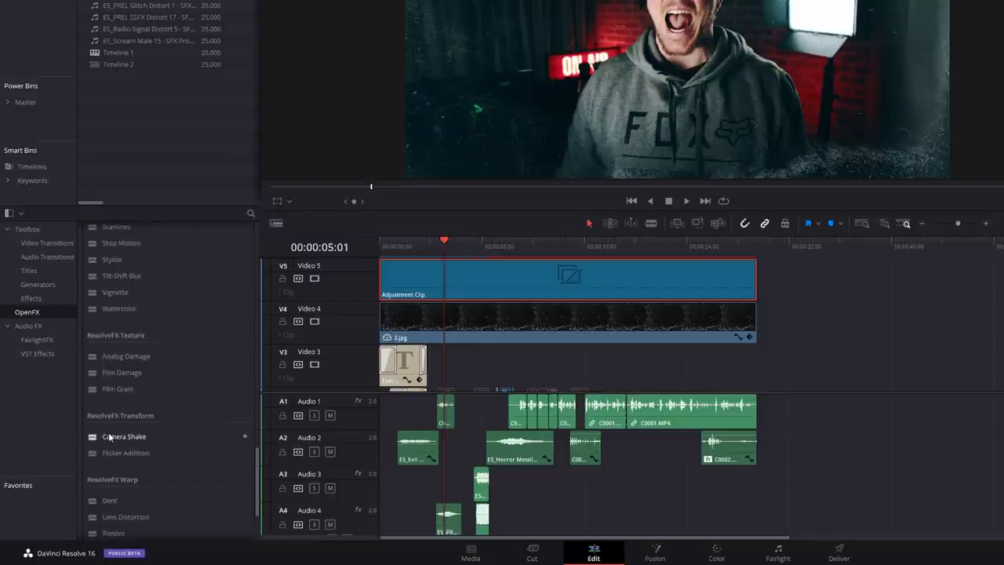
{"action": "left_click_drag", "start_coordinate": [110, 438], "coordinate": [417, 280]}
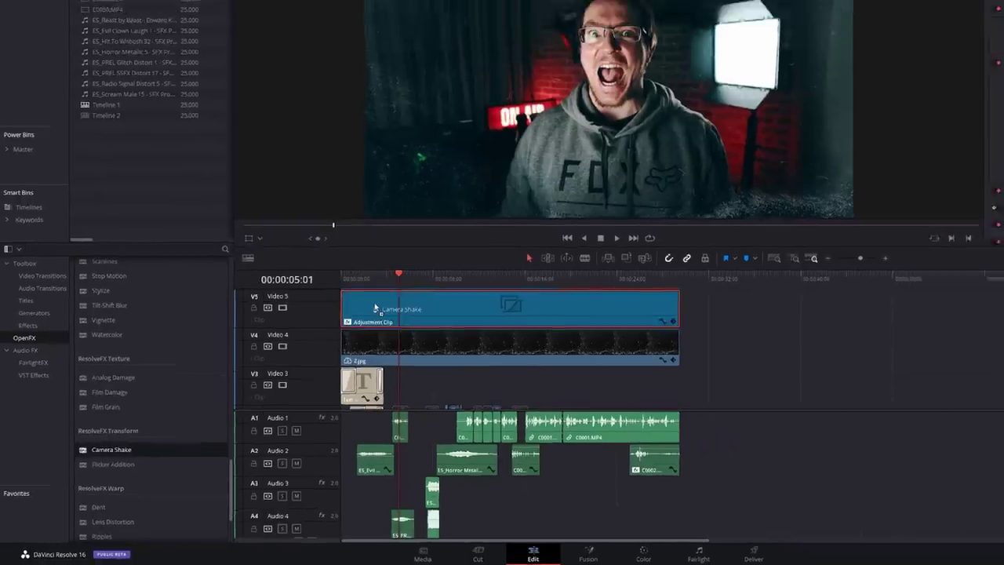
Play the edit from the beginning to preview the Camera Shake effect
{"action": "left_click", "coordinate": [407, 246]}
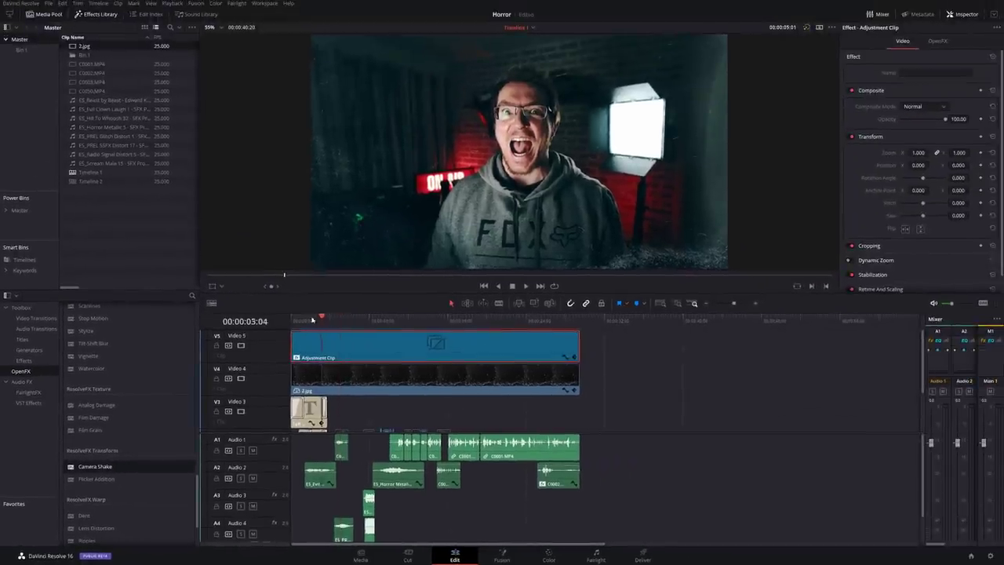
{"action": "key", "text": "Home"}
{"action": "key", "text": "space"}
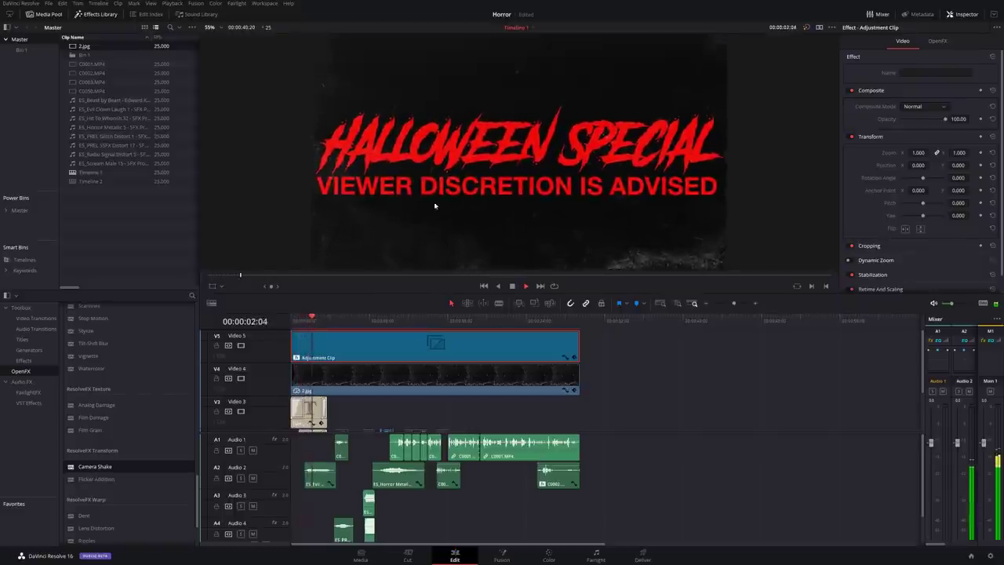
{"action": "key", "text": "space"}
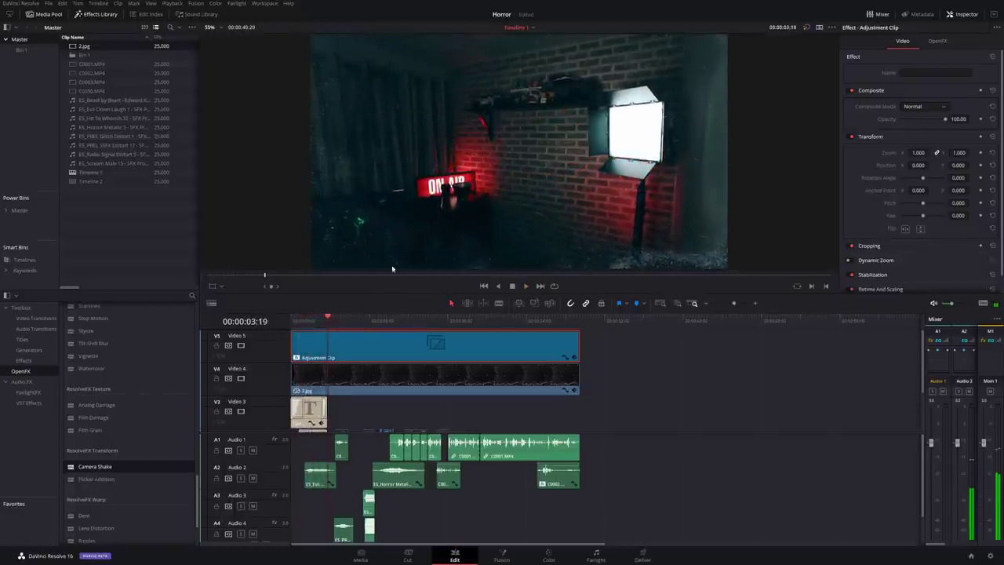
{"action": "key", "text": "Home"}
{"action": "key", "text": "space"}
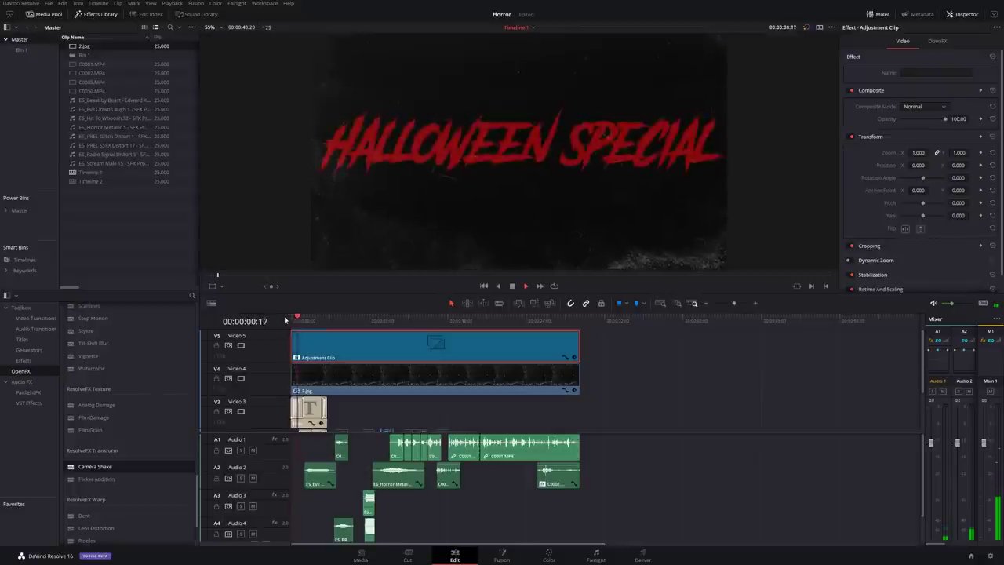
{"action": "key", "text": "space"}
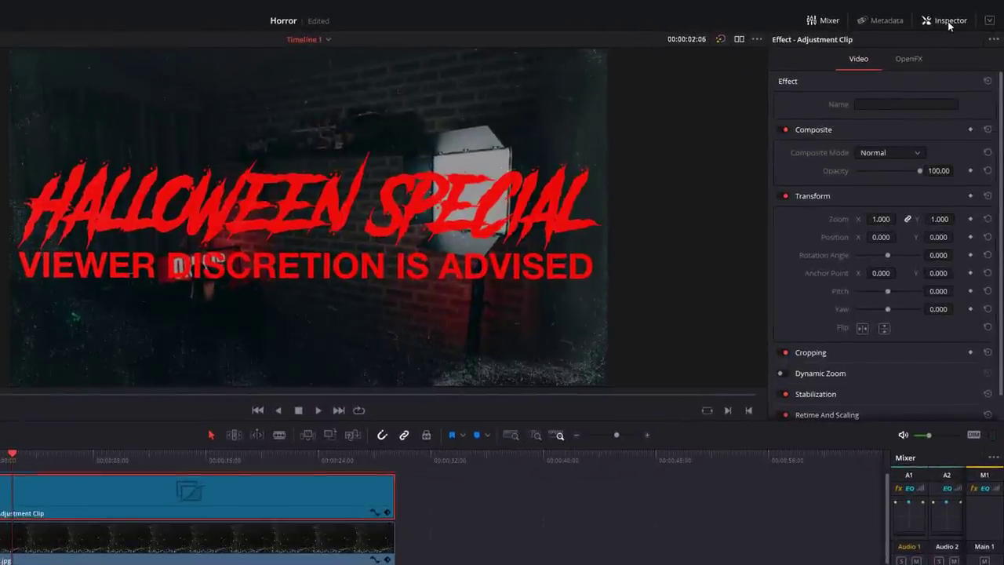
Try Camera Shake Motion Scale at 2.000 and about 0.2, settling on 0.250
{"action": "left_click", "coordinate": [909, 62]}
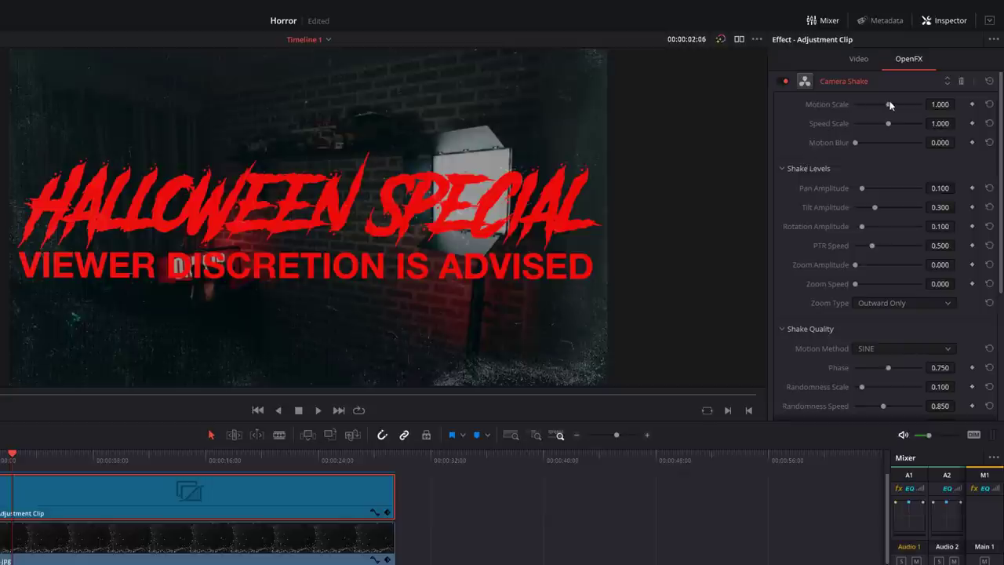
{"action": "left_click_drag", "start_coordinate": [902, 108], "coordinate": [962, 109]}
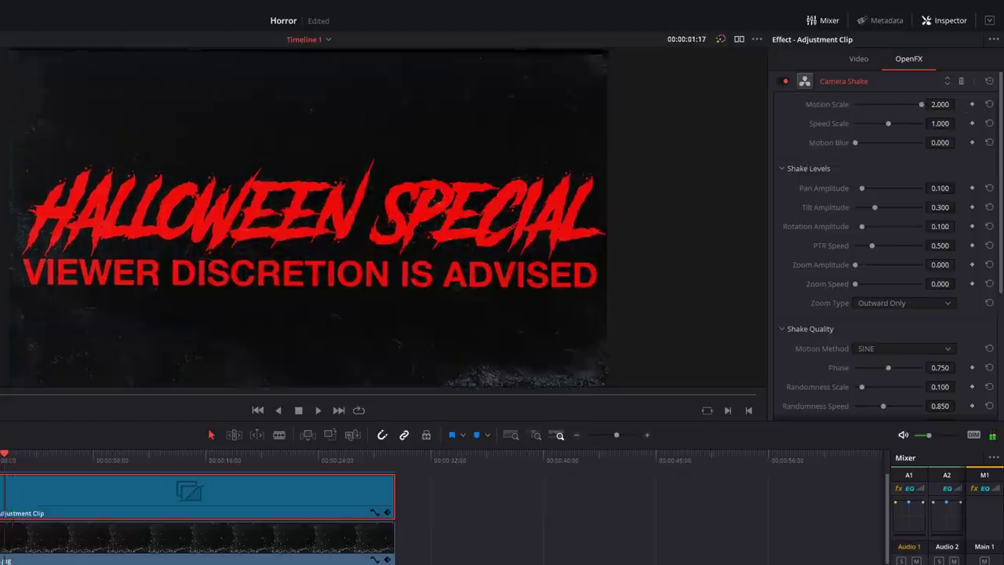
{"action": "left_click", "coordinate": [317, 410]}
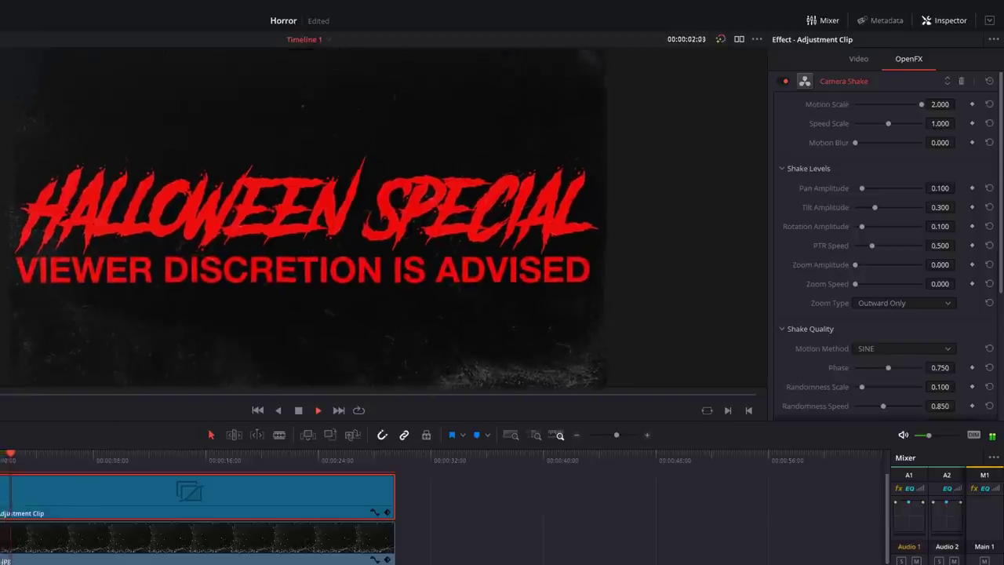
{"action": "key", "text": "space"}
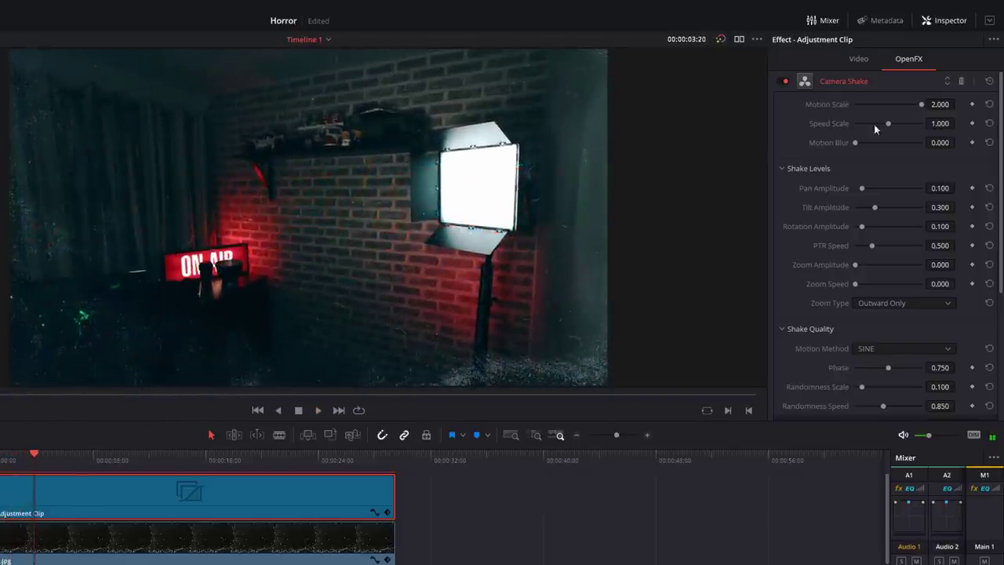
{"action": "left_click_drag", "start_coordinate": [914, 106], "coordinate": [861, 107]}
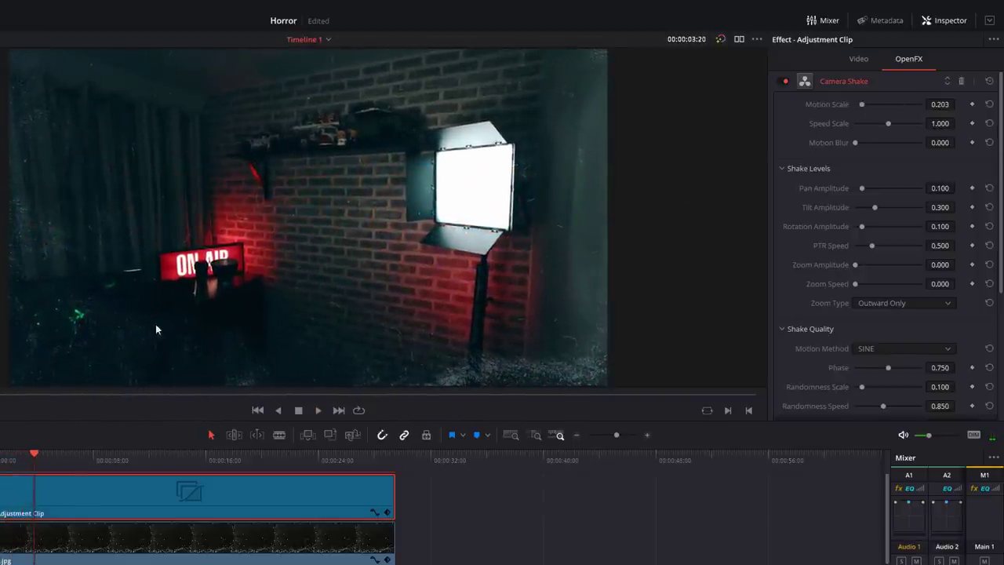
{"action": "key", "text": "space"}
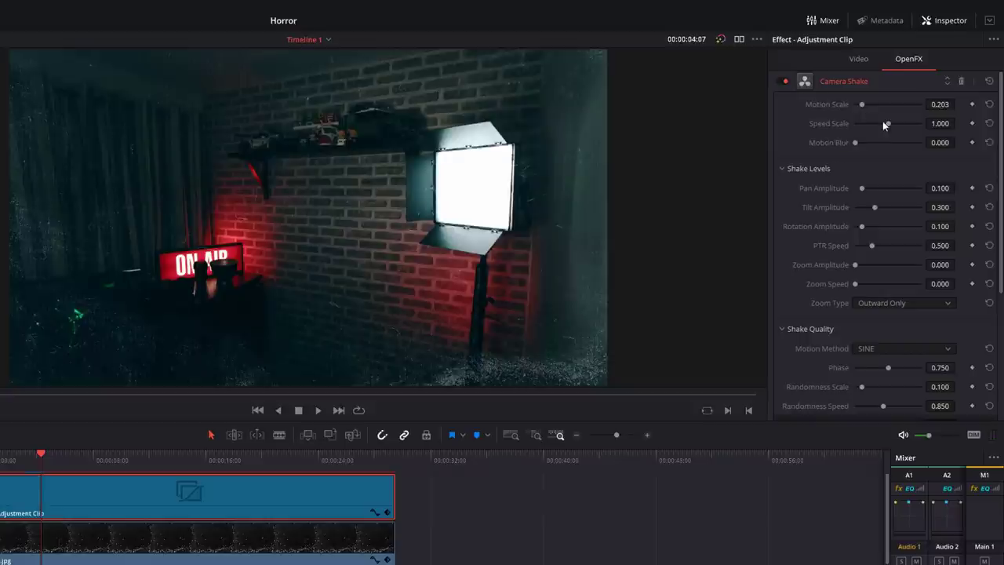
{"action": "left_click_drag", "start_coordinate": [937, 105], "coordinate": [941, 104]}
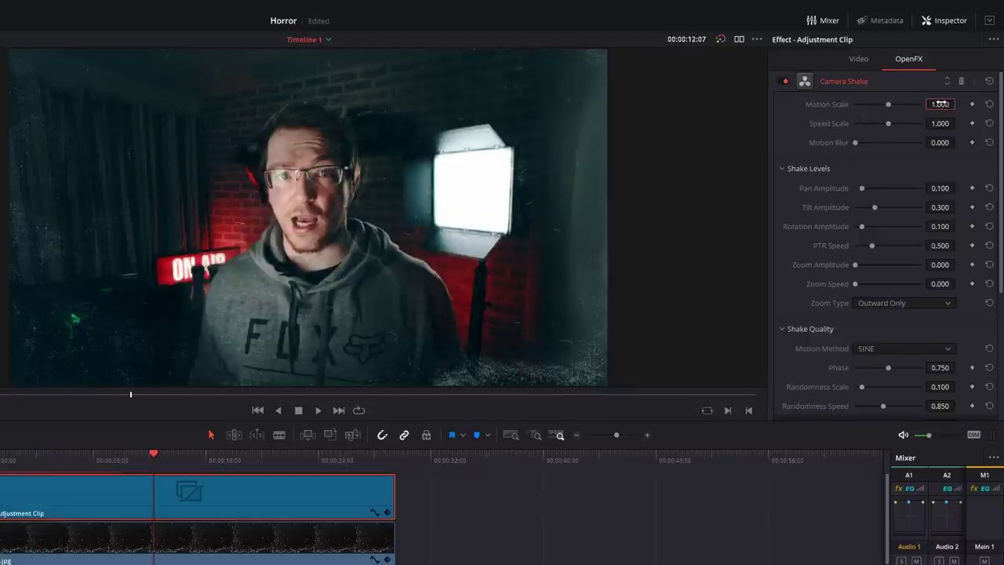
{"action": "key", "text": "Return"}
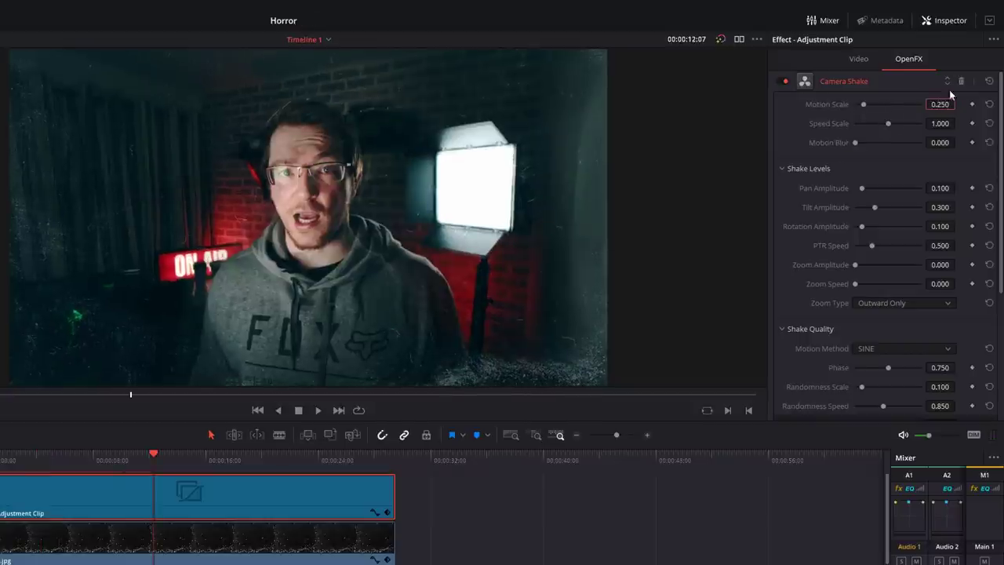
Set Camera Shake Speed Scale to 0.25 and preview the subtler shake
{"action": "left_click", "coordinate": [942, 123]}
{"action": "type", "text": "0.25"}
{"action": "key", "text": "Return"}
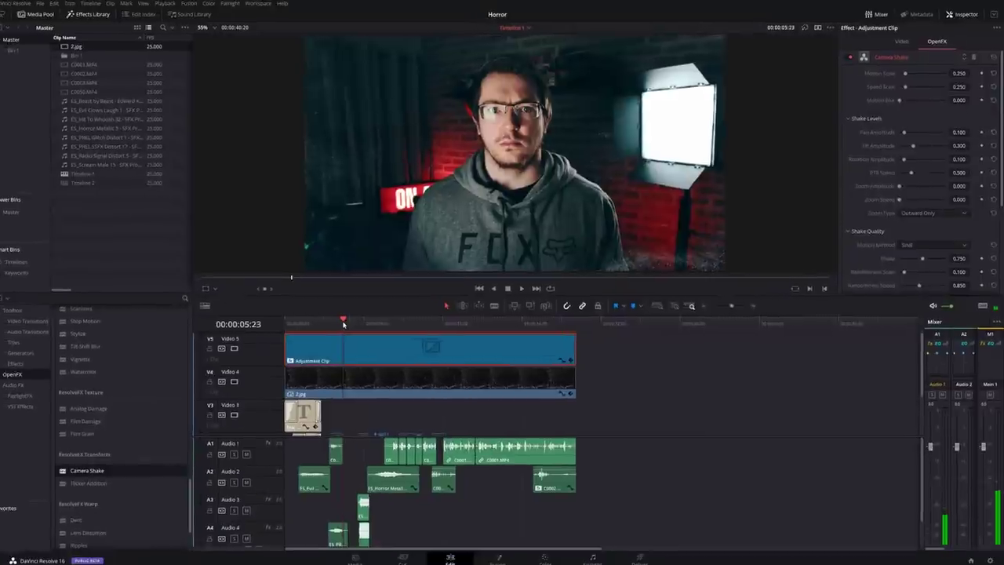
{"action": "key", "text": "space"}
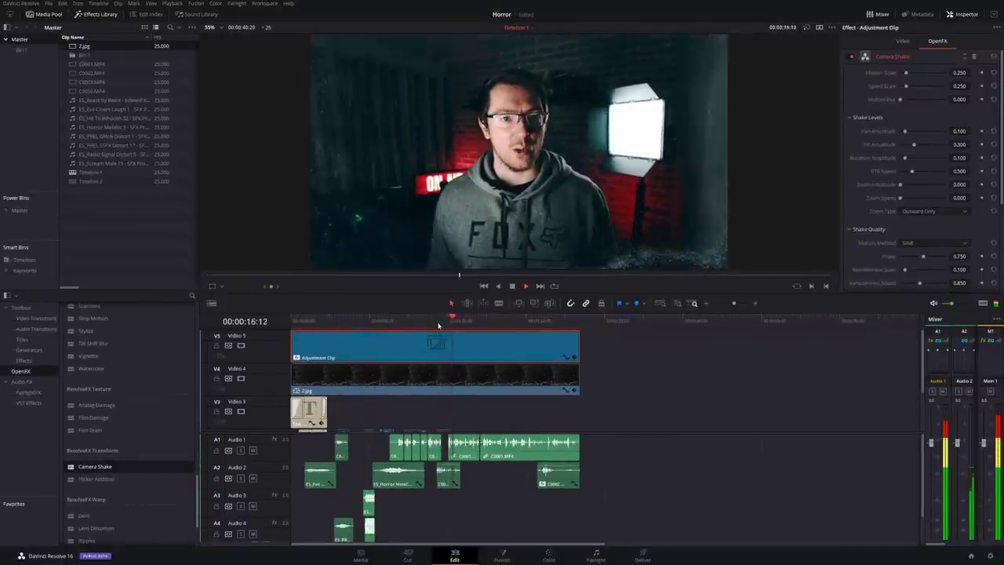
Apply ResolveFX Transform's Flicker Addition to the Video 5 adjustment clip and preview it
{"action": "key", "text": "space"}
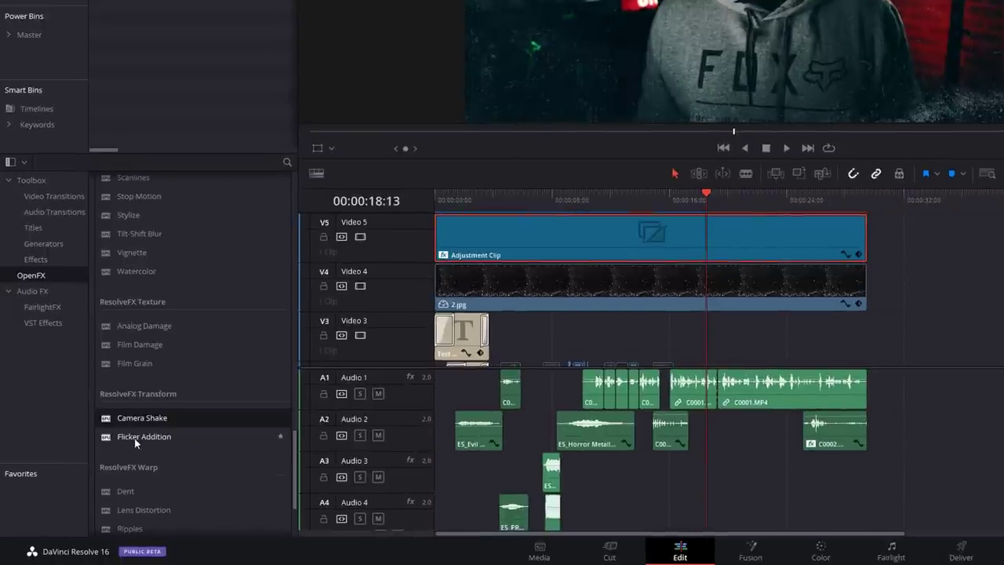
{"action": "left_click_drag", "start_coordinate": [135, 442], "coordinate": [518, 245]}
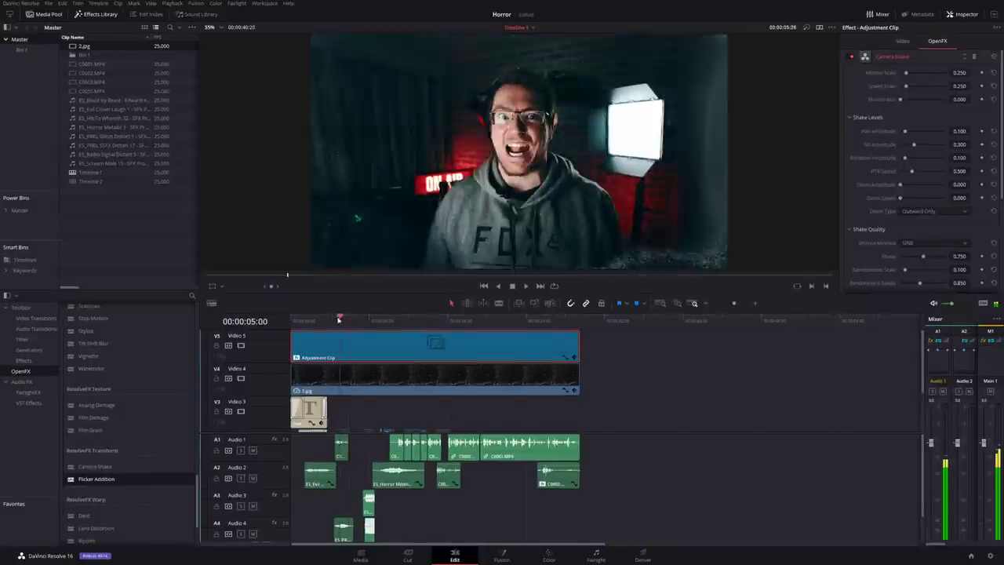
{"action": "left_click", "coordinate": [491, 196]}
{"action": "key", "text": "space"}
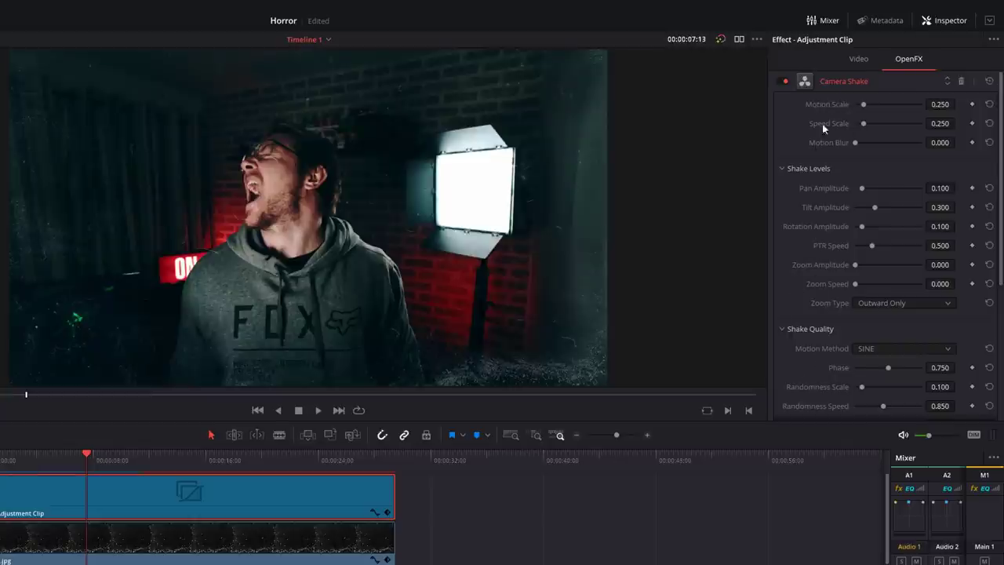
Expand Flicker Addition, keep Flicker Gamma, and preview the flicker with Range at 1.000
{"action": "left_click", "coordinate": [838, 82]}
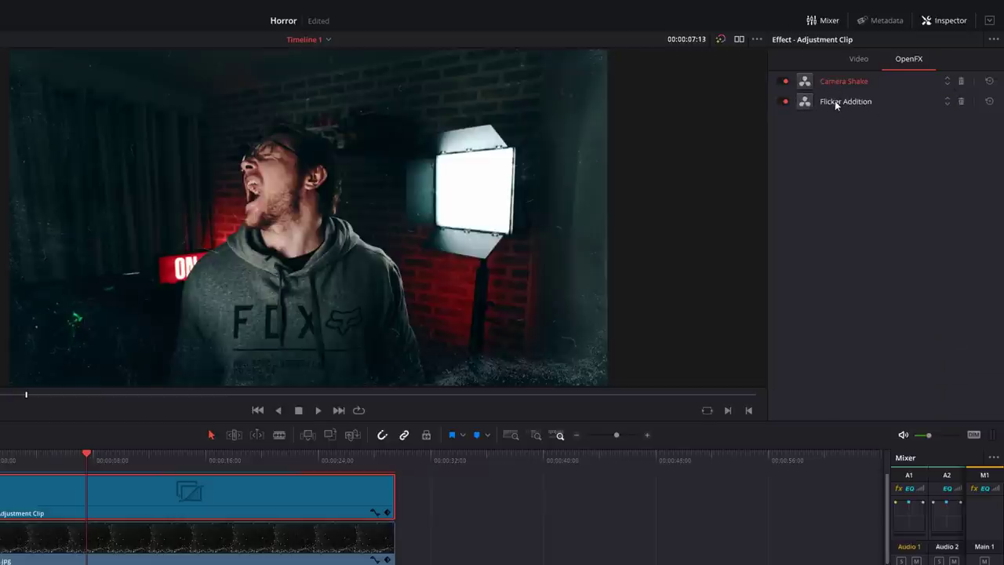
{"action": "left_click", "coordinate": [835, 102]}
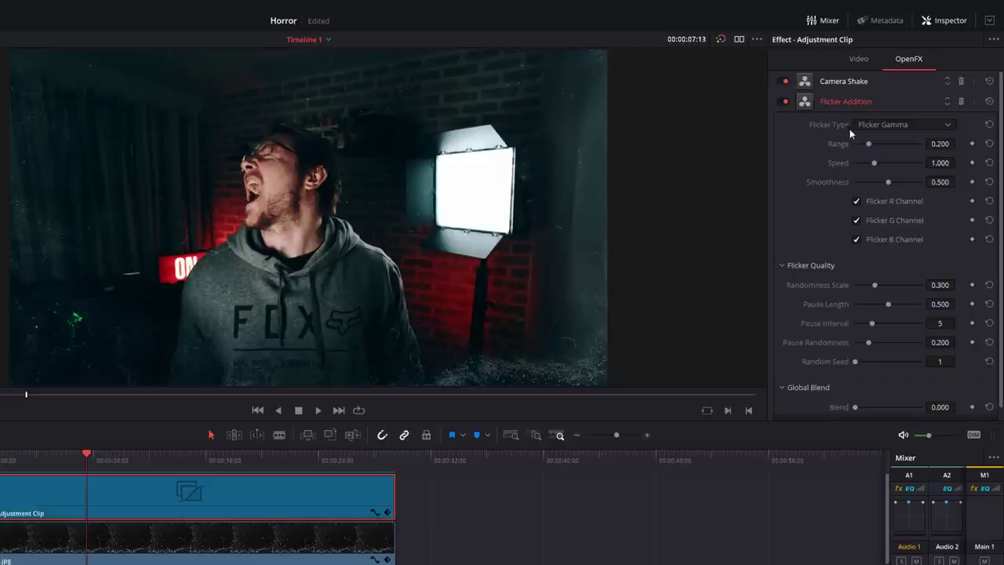
{"action": "left_click", "coordinate": [875, 126]}
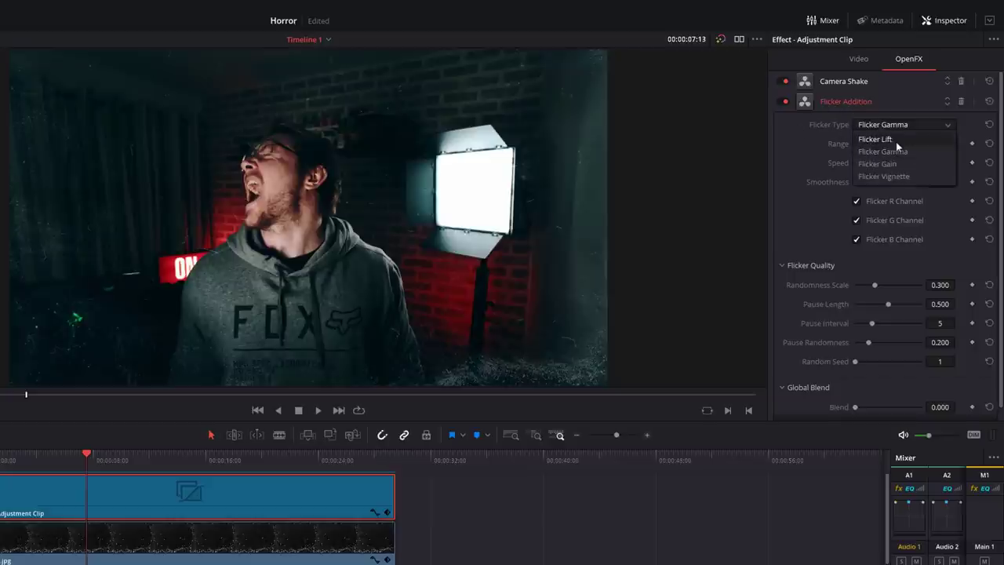
{"action": "left_click", "coordinate": [898, 154]}
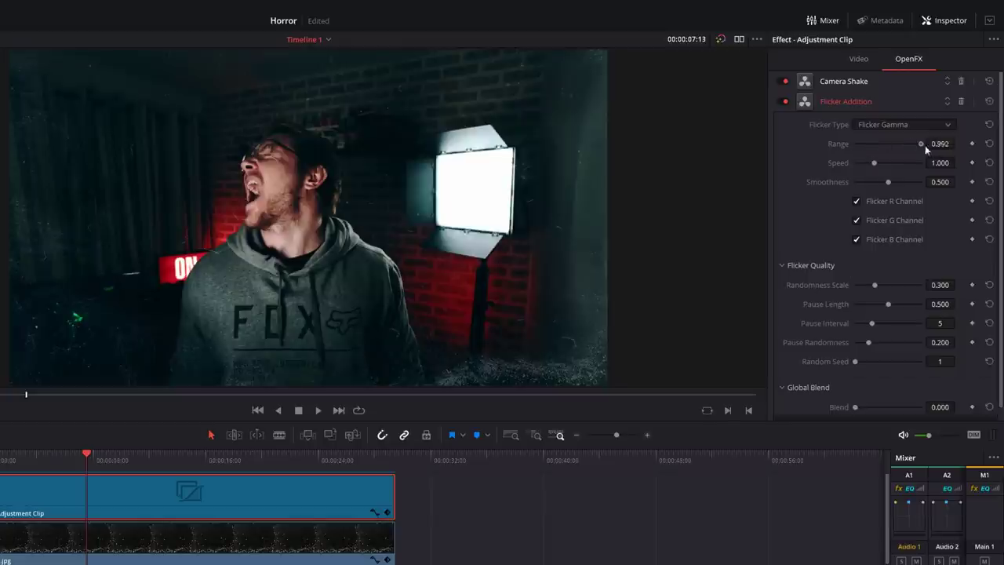
{"action": "left_click_drag", "start_coordinate": [925, 145], "coordinate": [939, 143]}
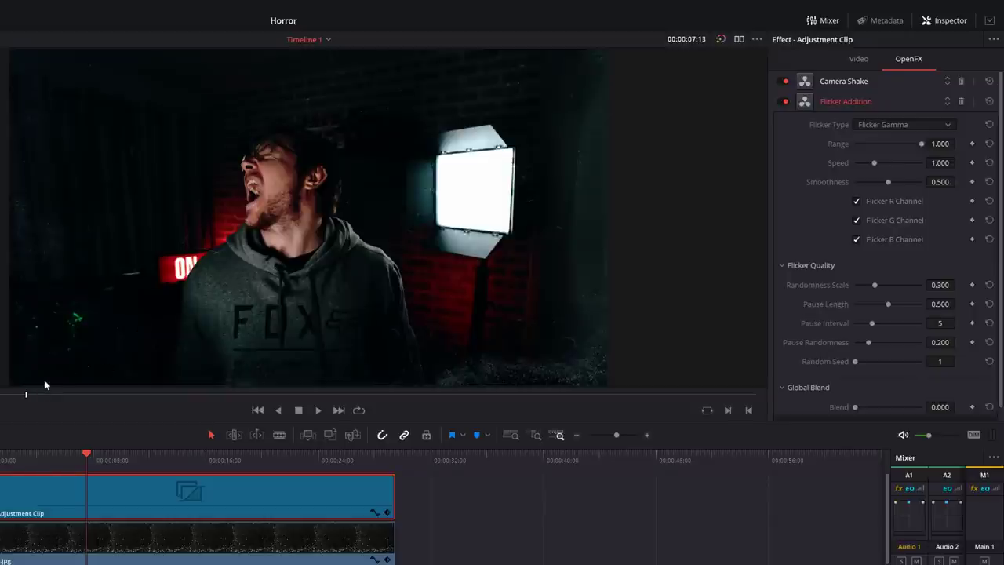
{"action": "key", "text": "space"}
At 00:00:10:21, set flicker Range to 0.070 and Randomness Scale to 1.000
{"action": "left_click", "coordinate": [133, 454]}
{"action": "key", "text": "space"}
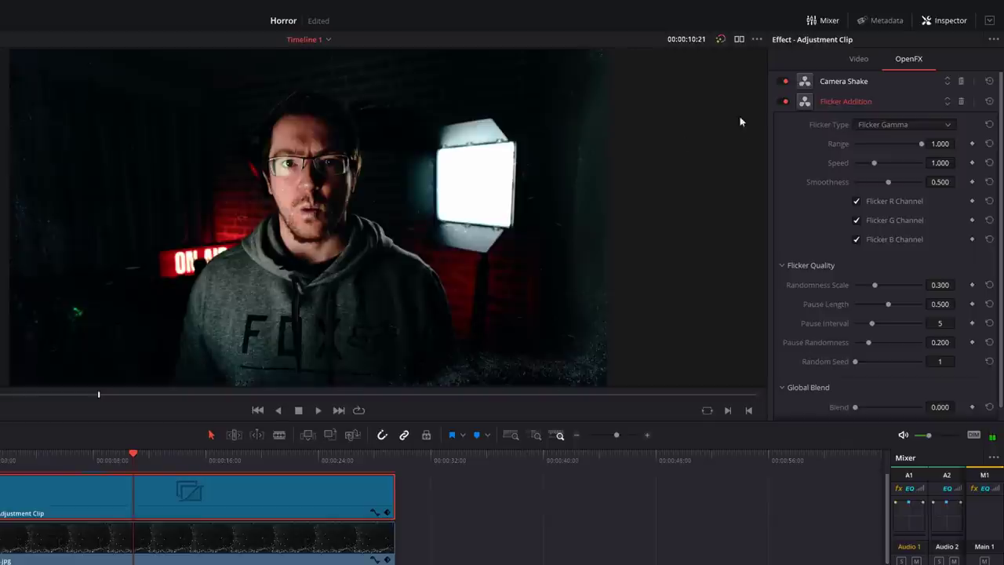
{"action": "double_click", "coordinate": [841, 145]}
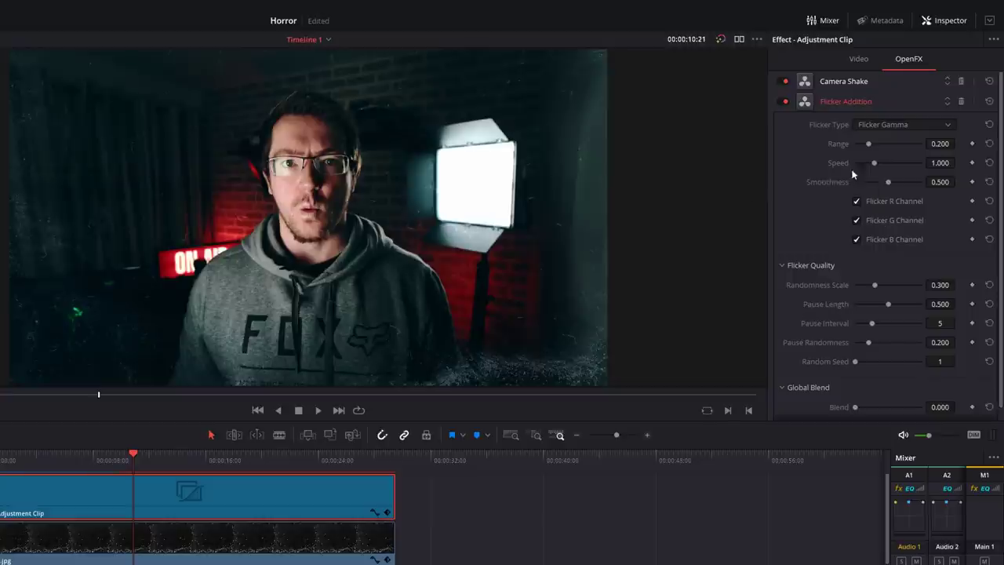
{"action": "double_click", "coordinate": [940, 143]}
{"action": "type", "text": "0.07"}
{"action": "key", "text": "Return"}
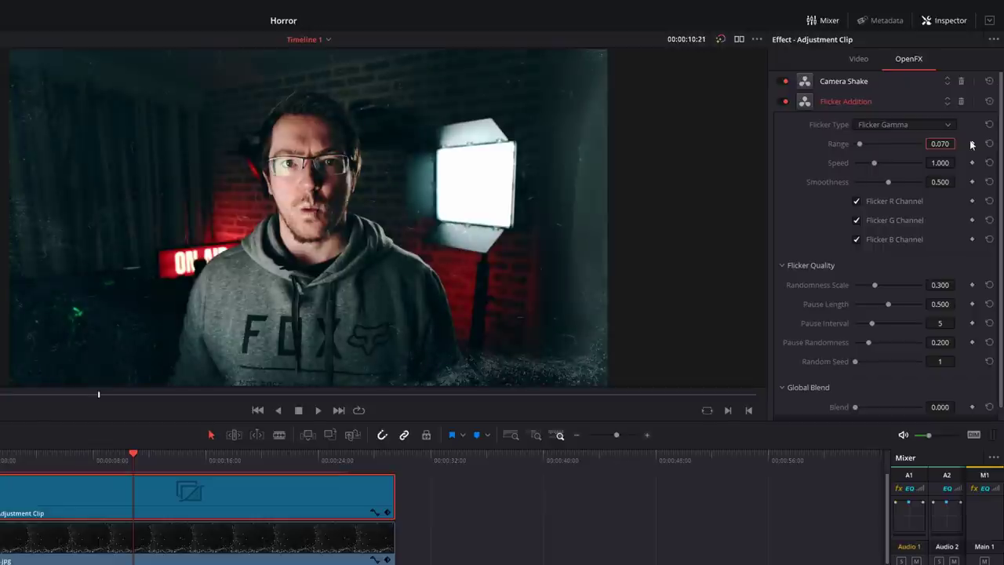
{"action": "left_click_drag", "start_coordinate": [874, 285], "coordinate": [929, 289]}
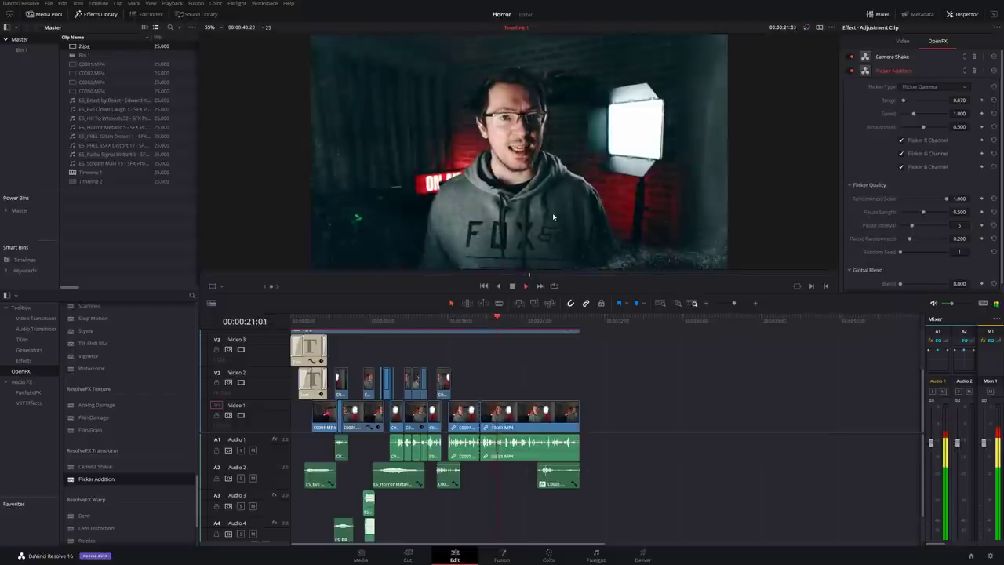
{"action": "key", "text": "space"}
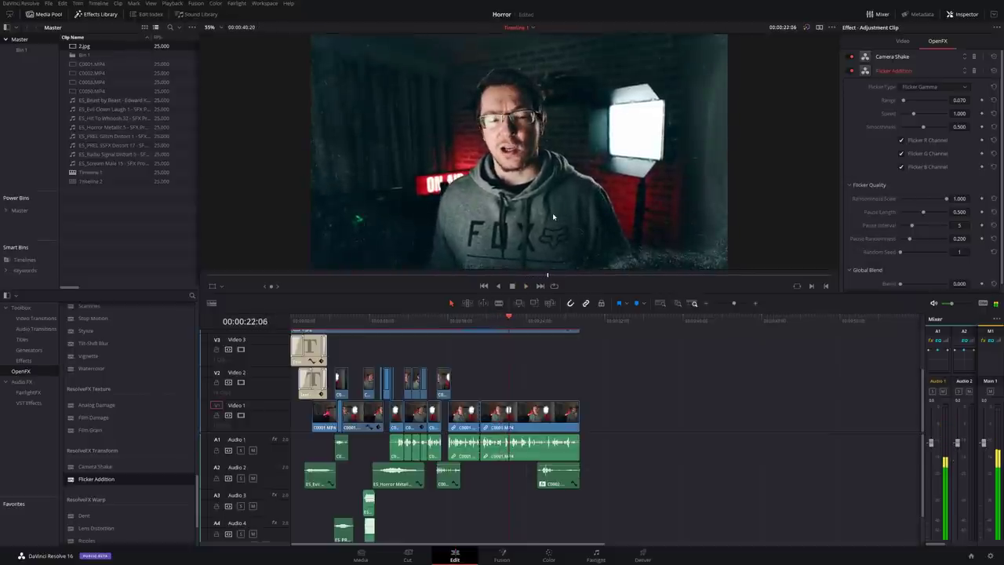